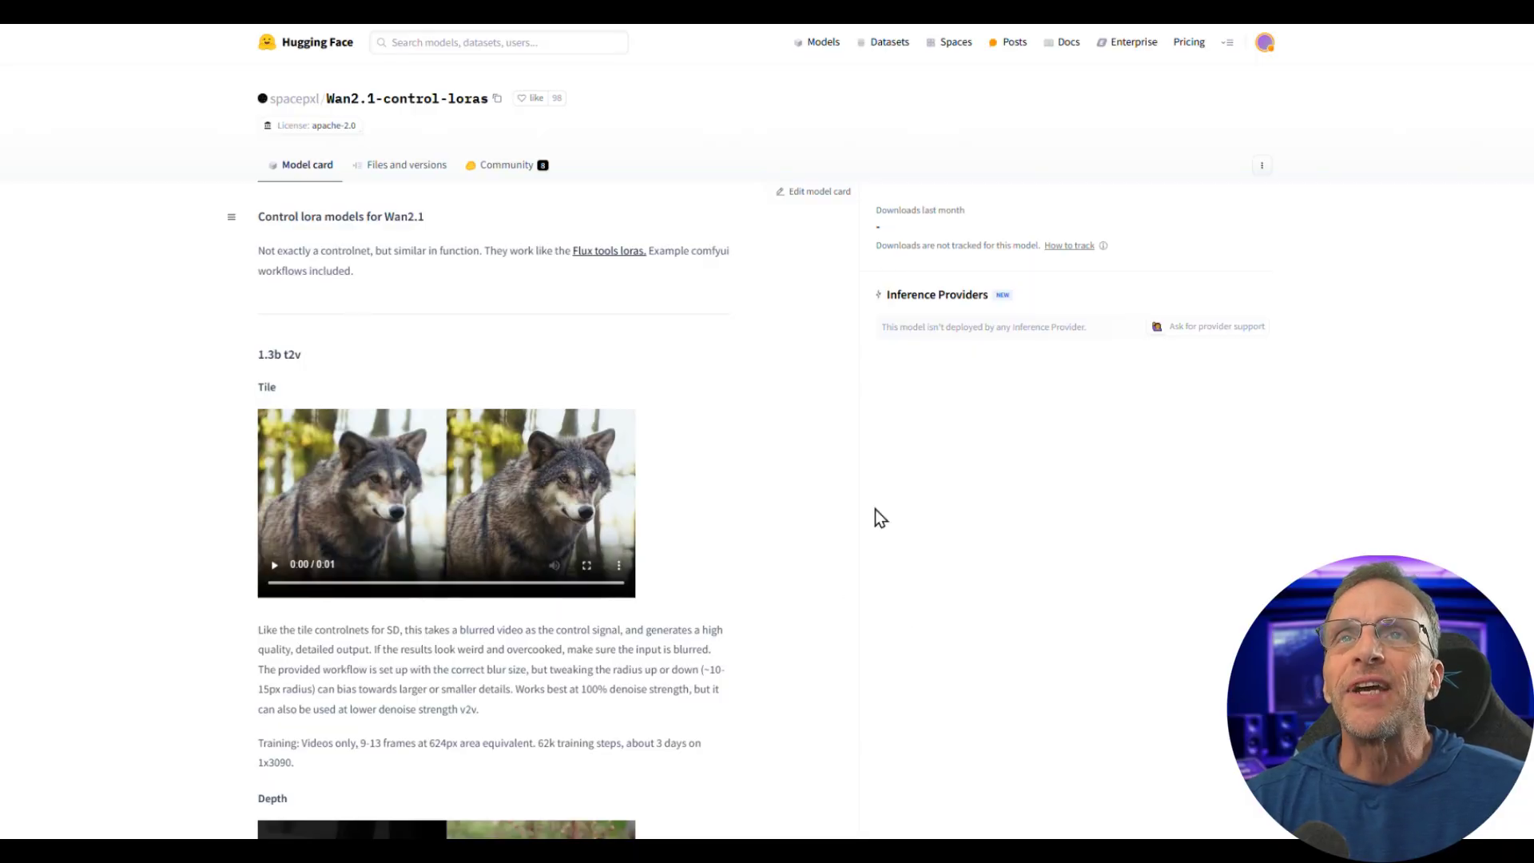
Scroll through the Wan2.1-control-loras model card's Tile and Depth example sections.
scroll(1094, 417, down, 2)
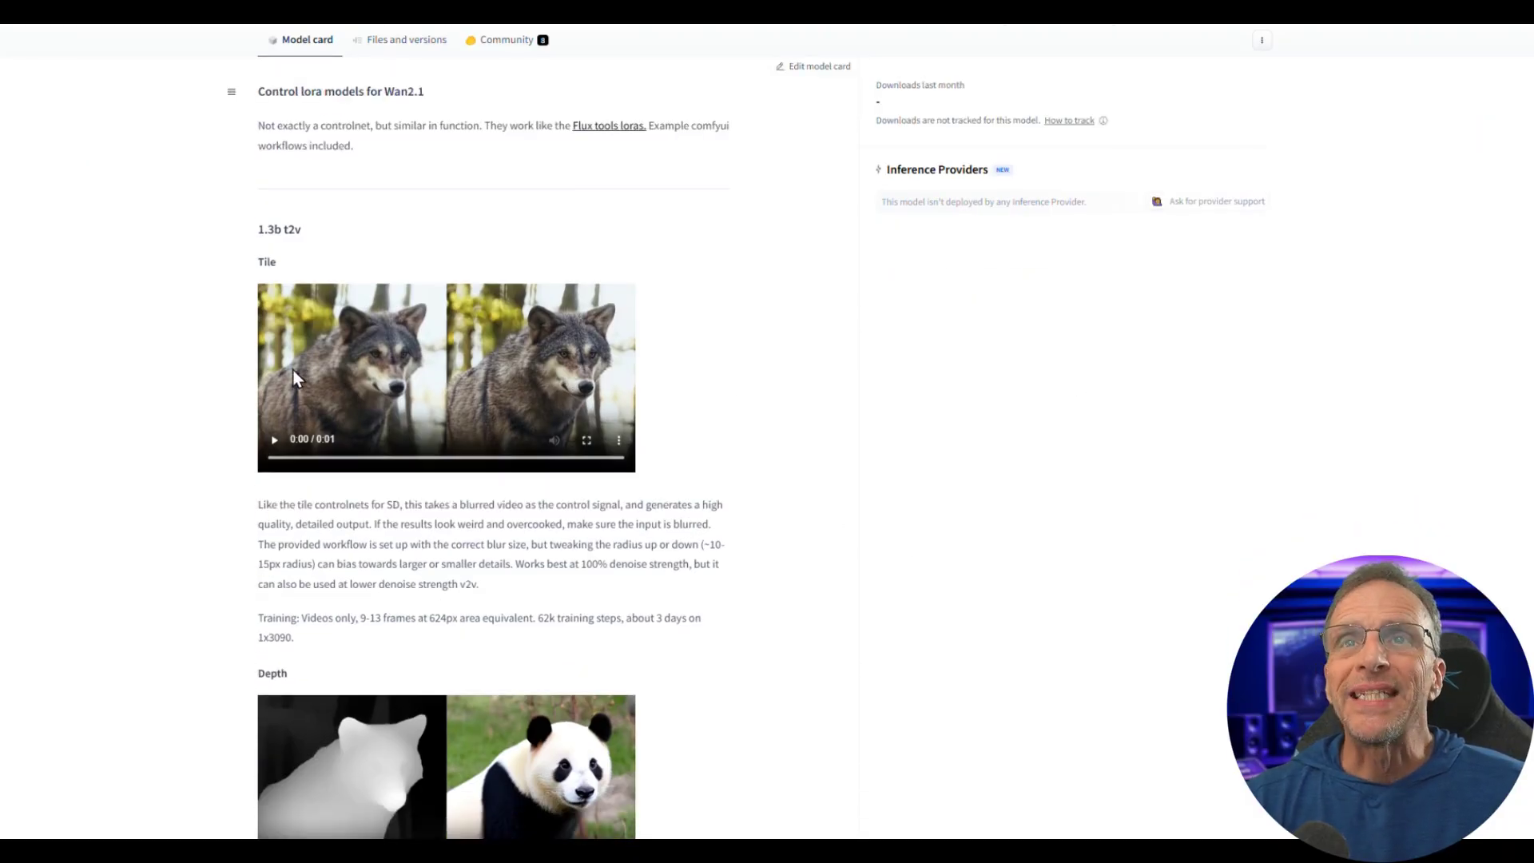
scroll(681, 436, down, 1)
scroll(284, 633, up, 2)
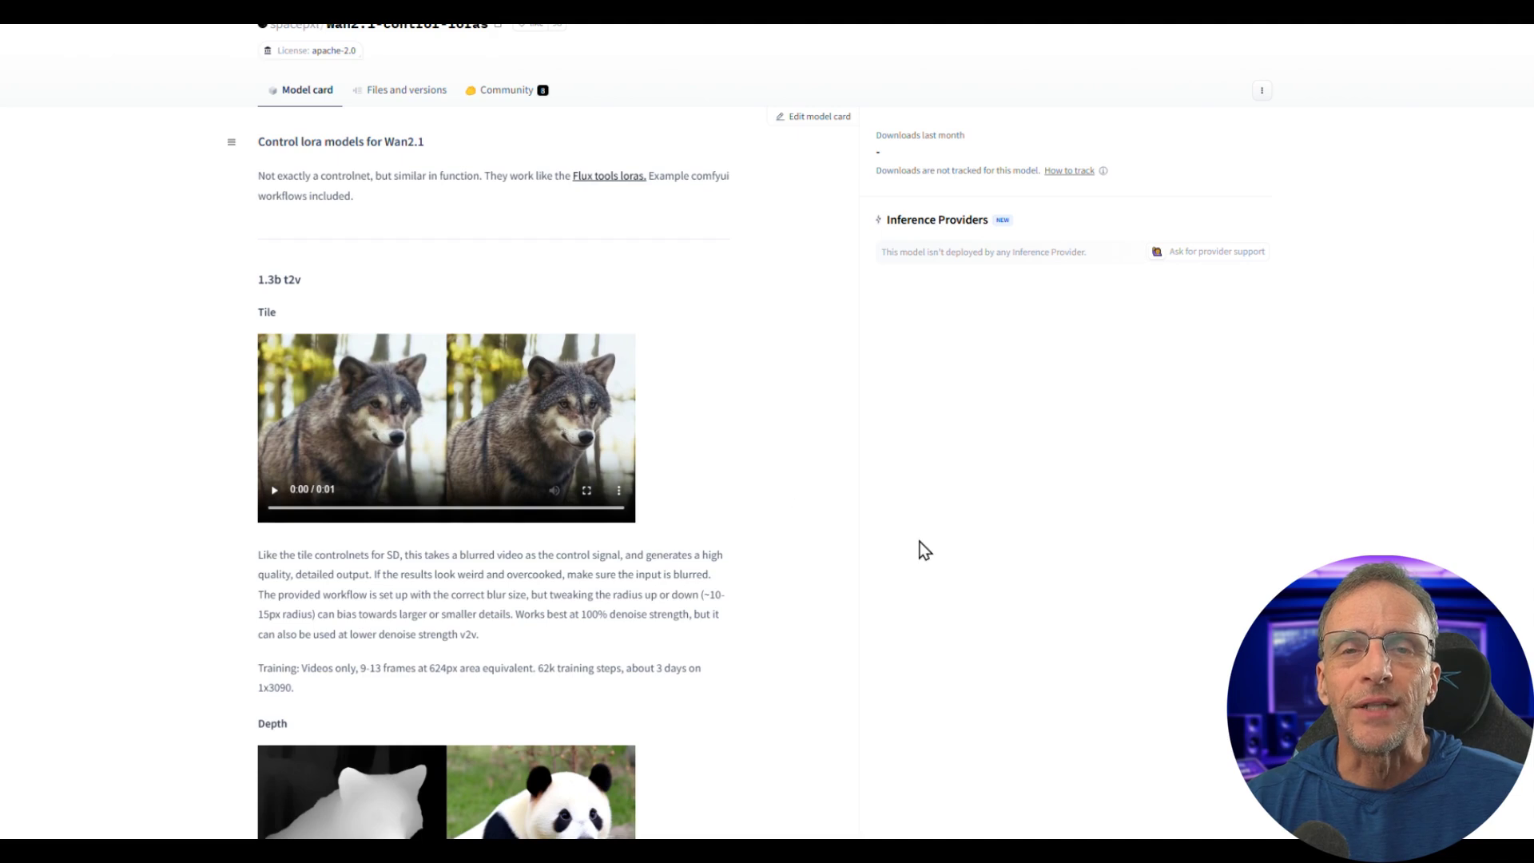
scroll(910, 535, down, 4)
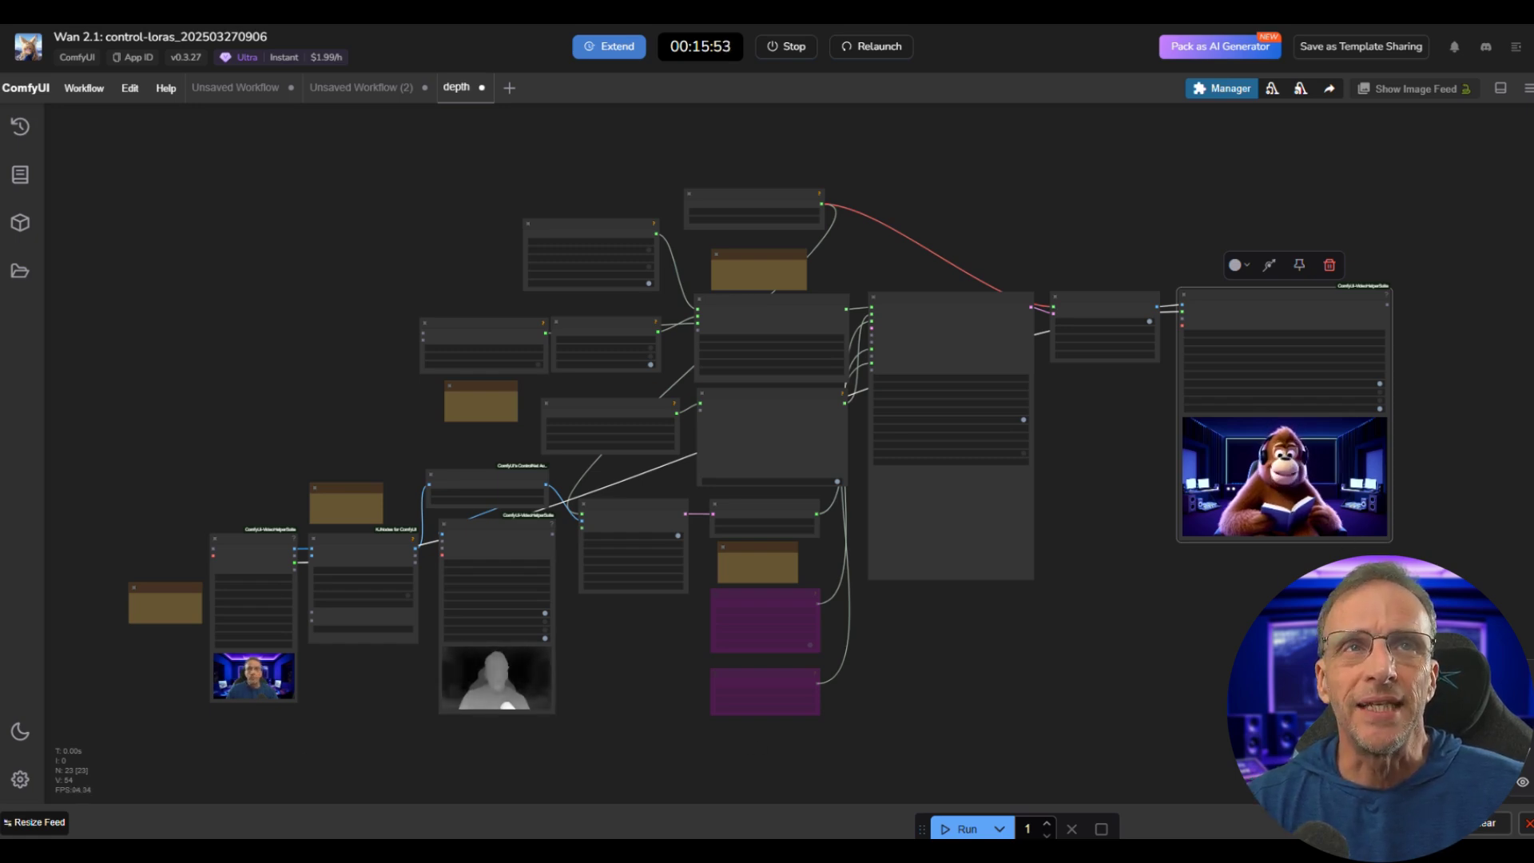
Zoom and pan from the uploaded webcam video in Load Video to its depth-map Video Combine output.
scroll(492, 551, up, 3)
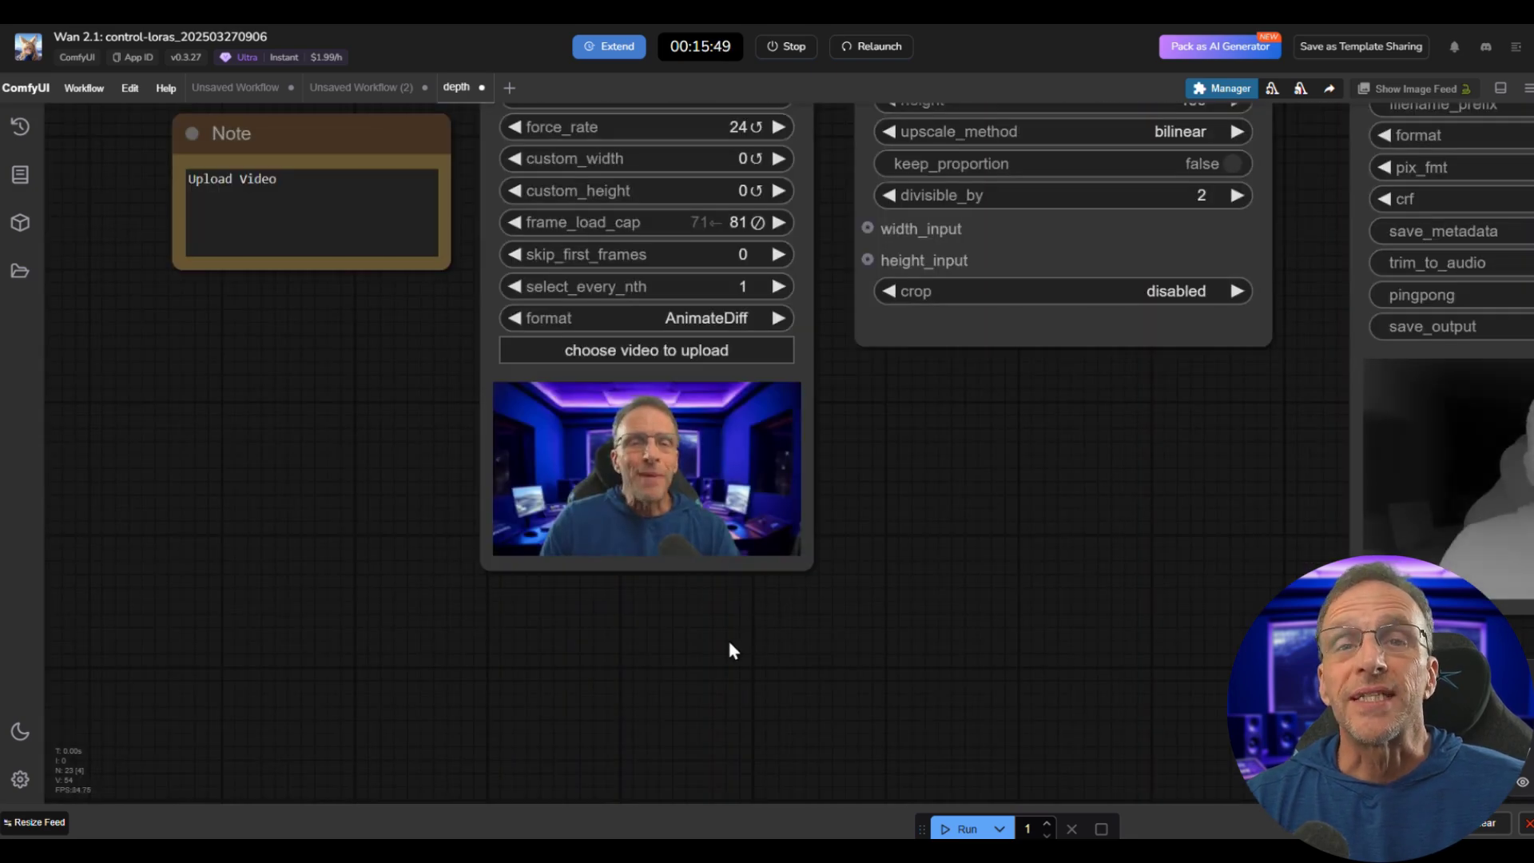
scroll(727, 636, down, 3)
drag(738, 636, 502, 831)
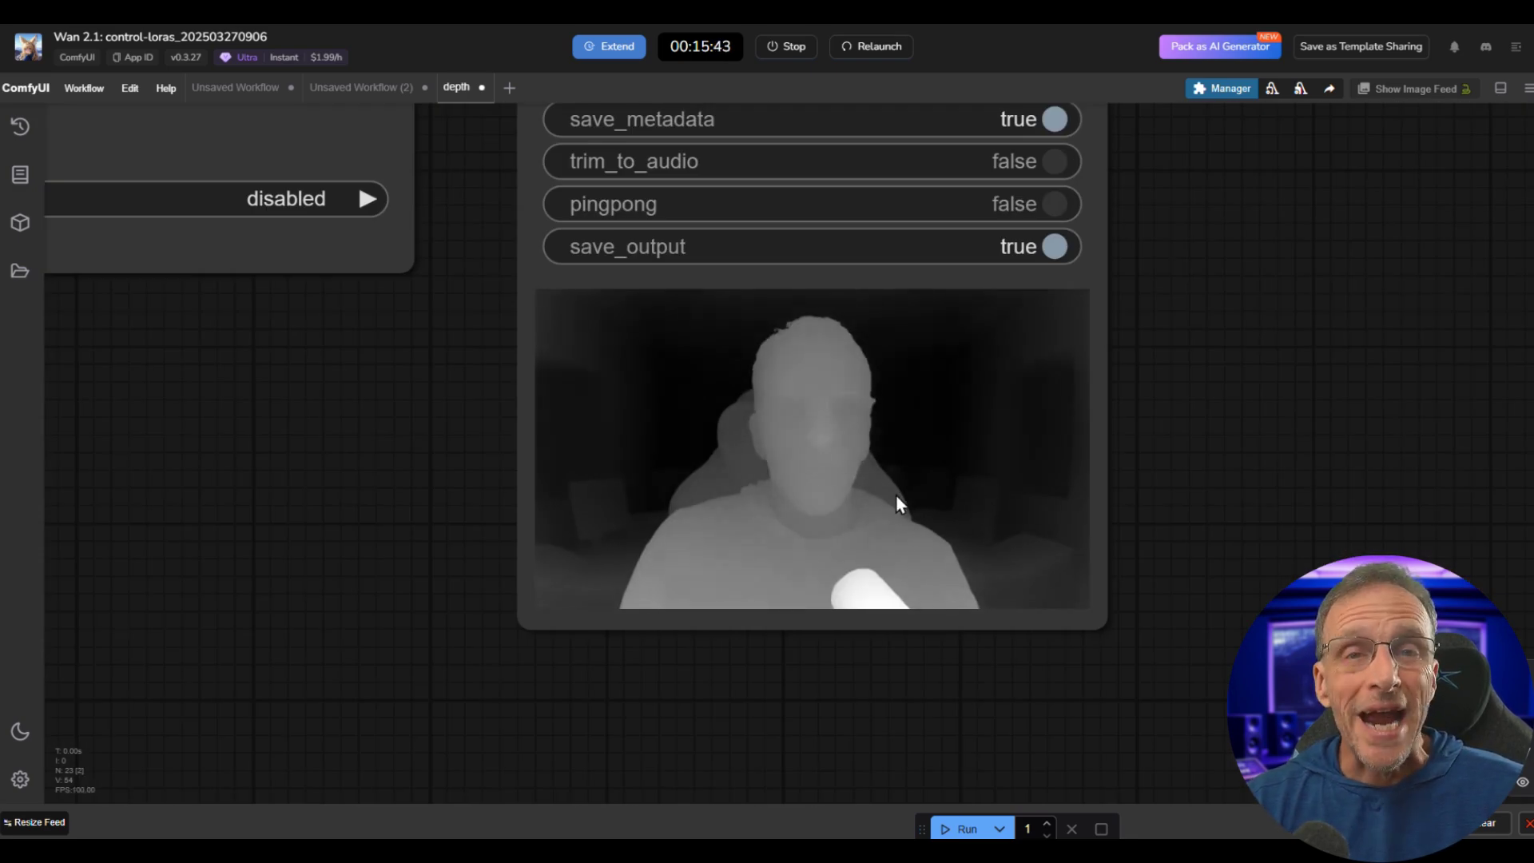
scroll(1130, 372, down, 3)
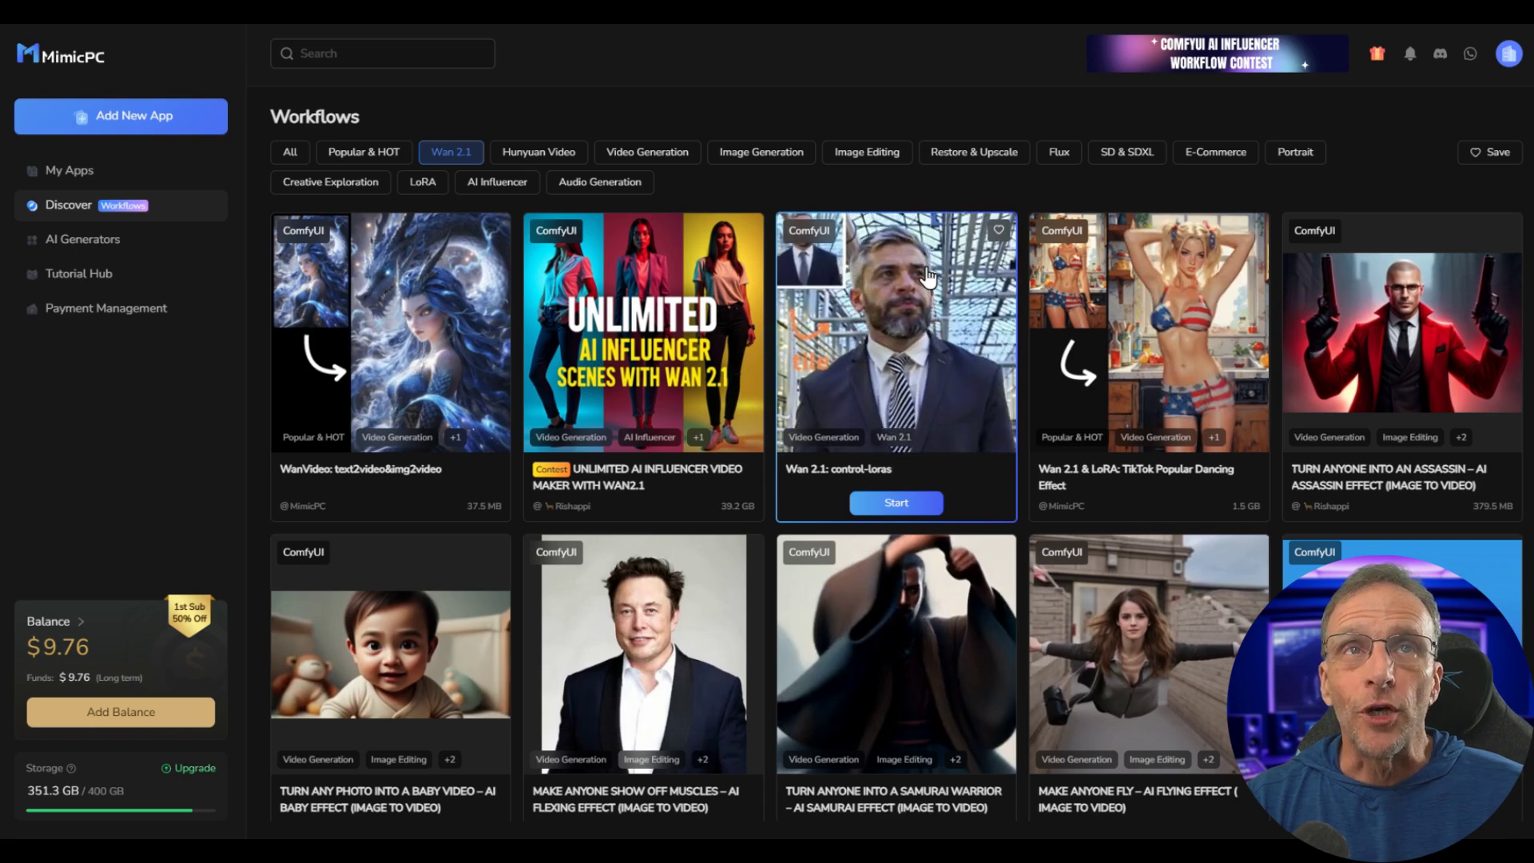
scroll(926, 277, down, 1)
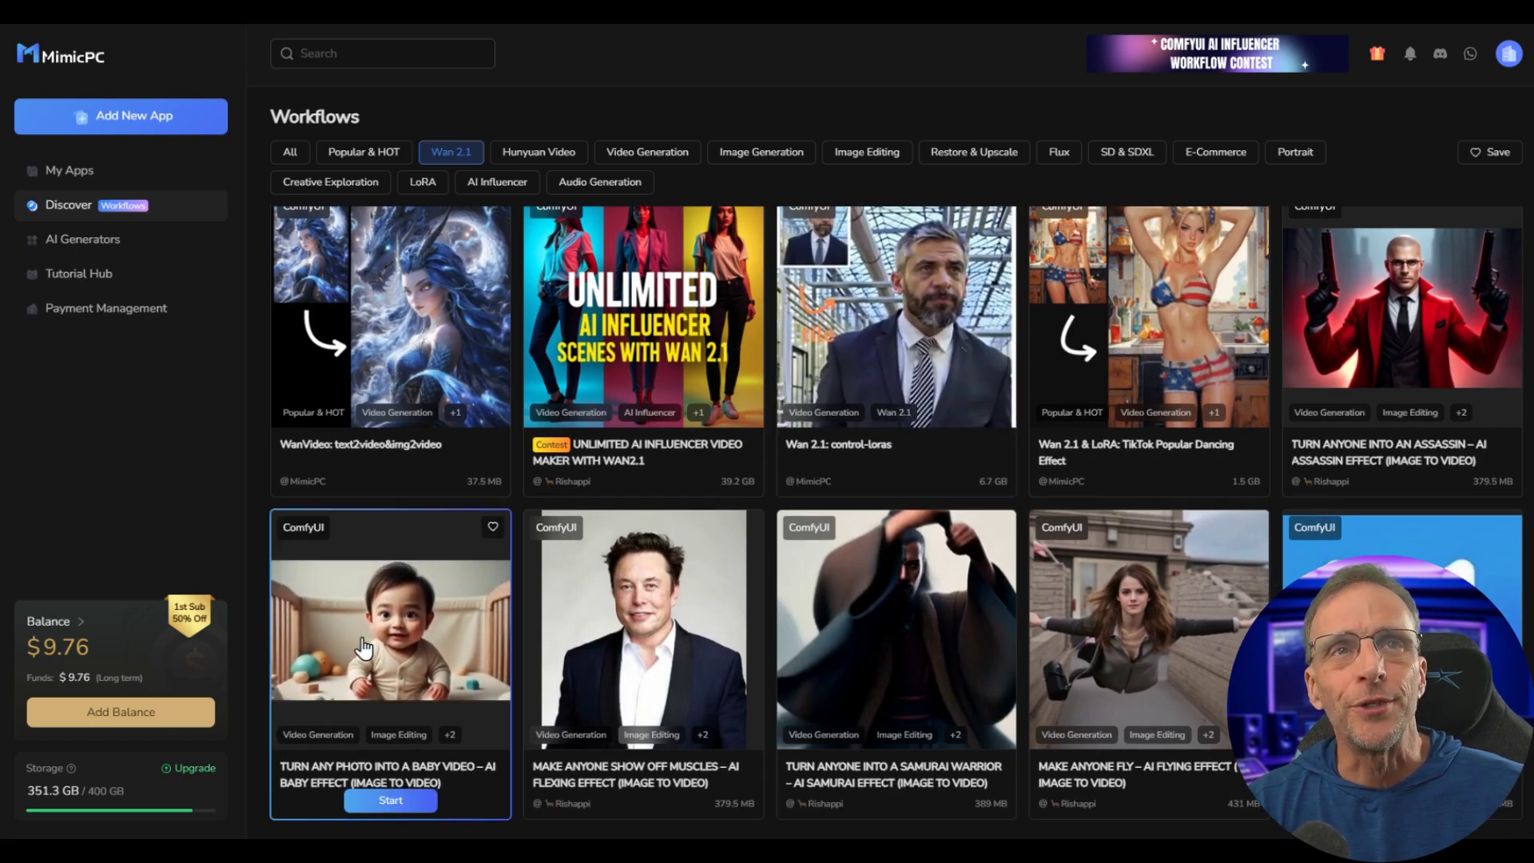
scroll(1153, 643, down, 4)
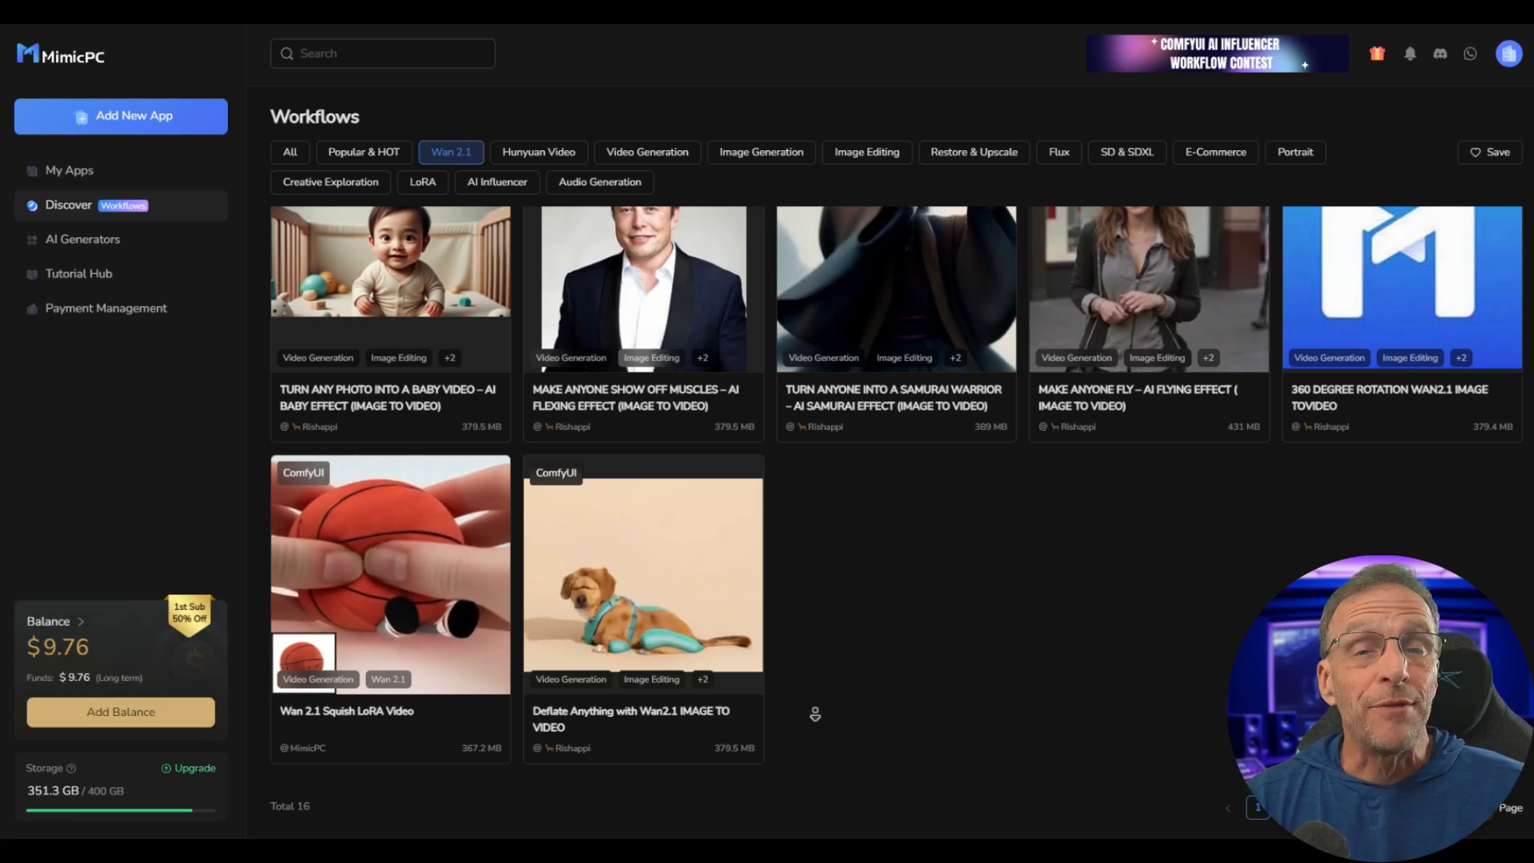
scroll(975, 711, up, 4)
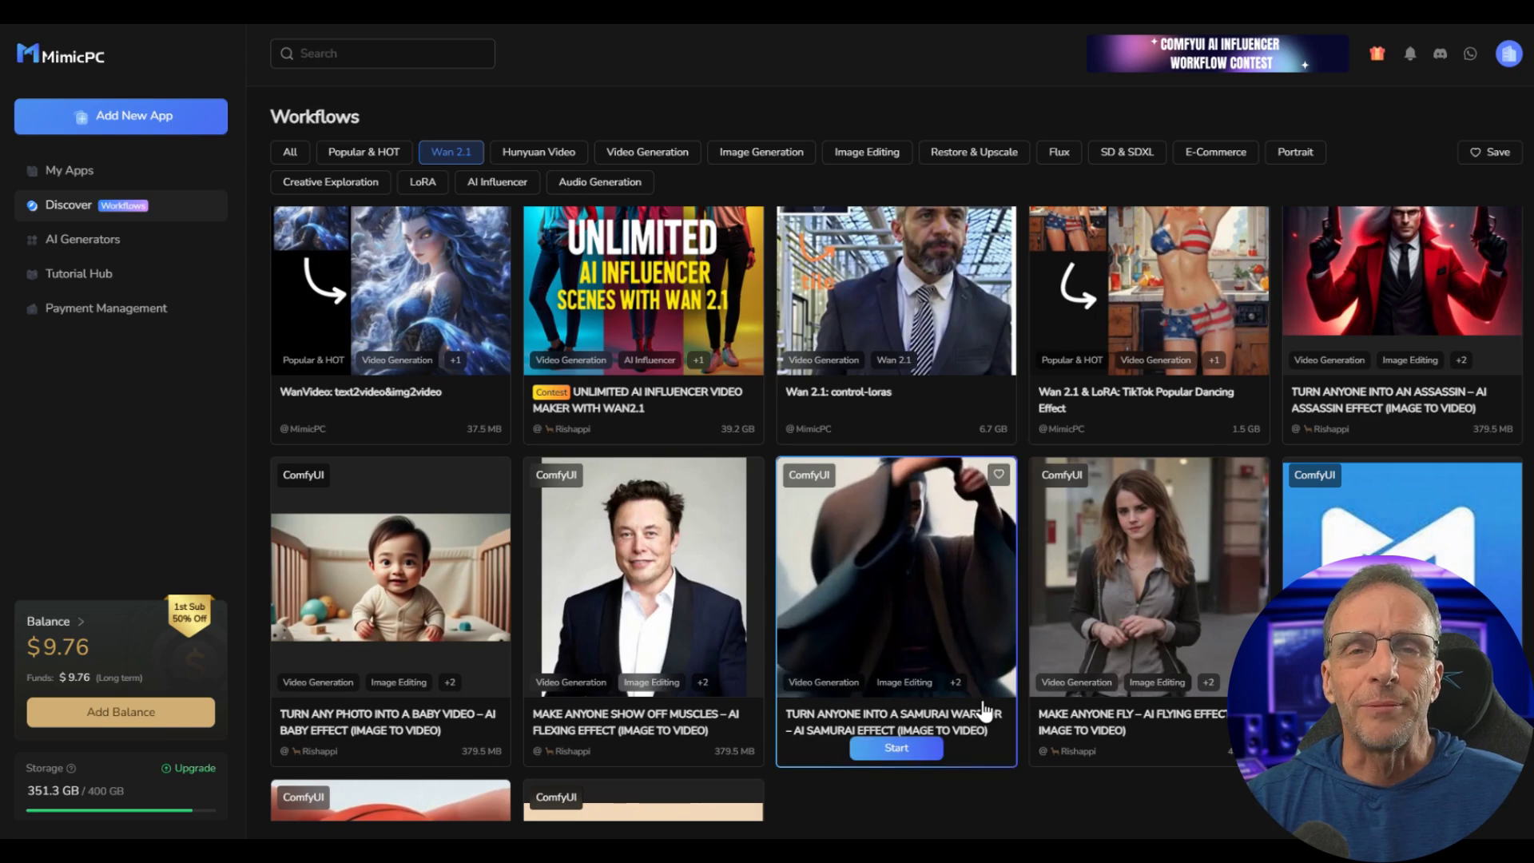
scroll(936, 707, up, 1)
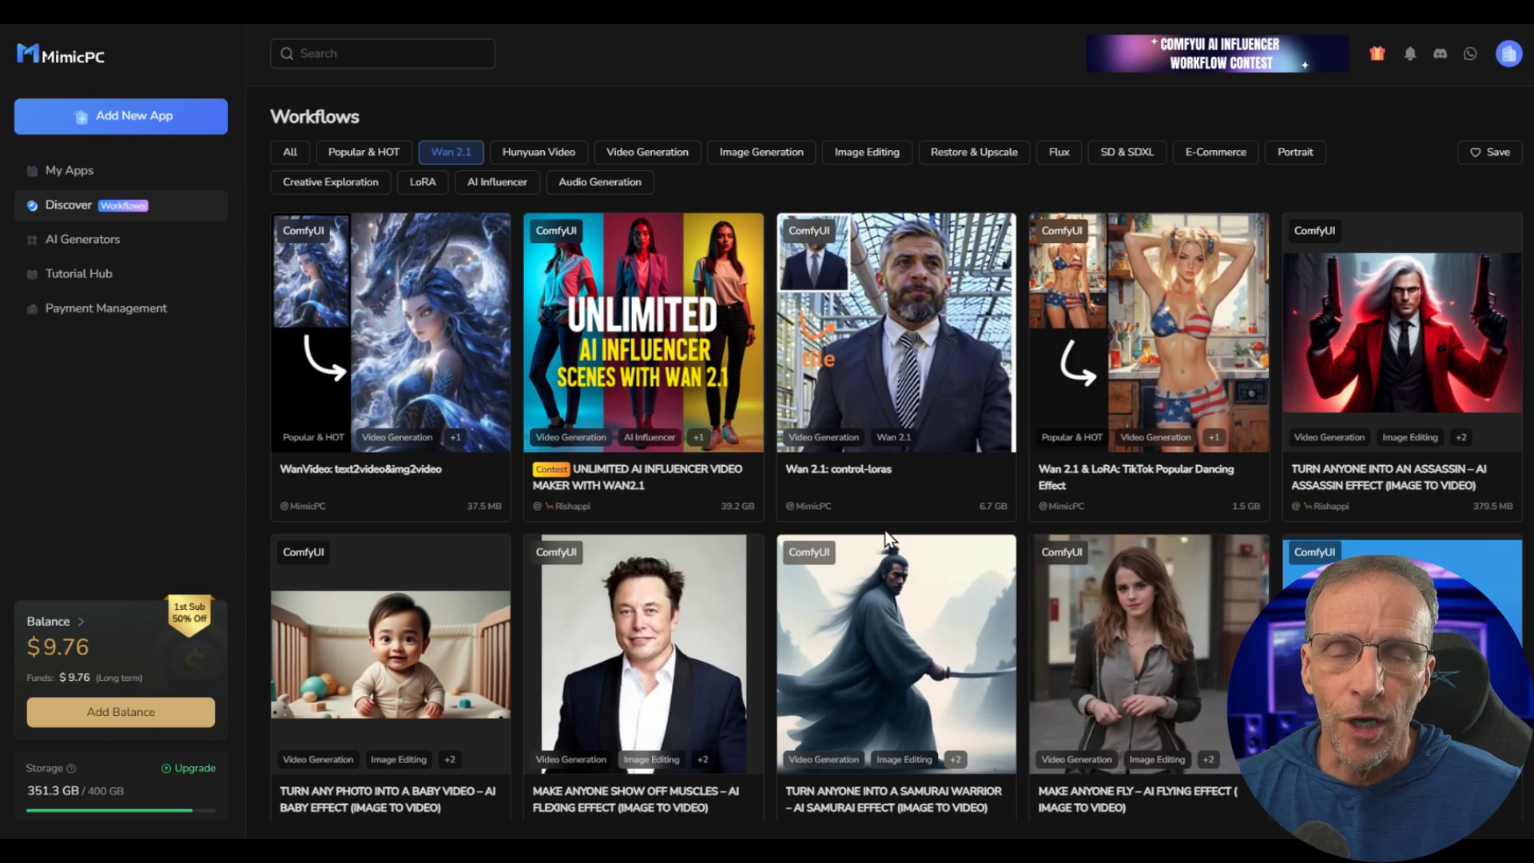
mouse_move(874, 383)
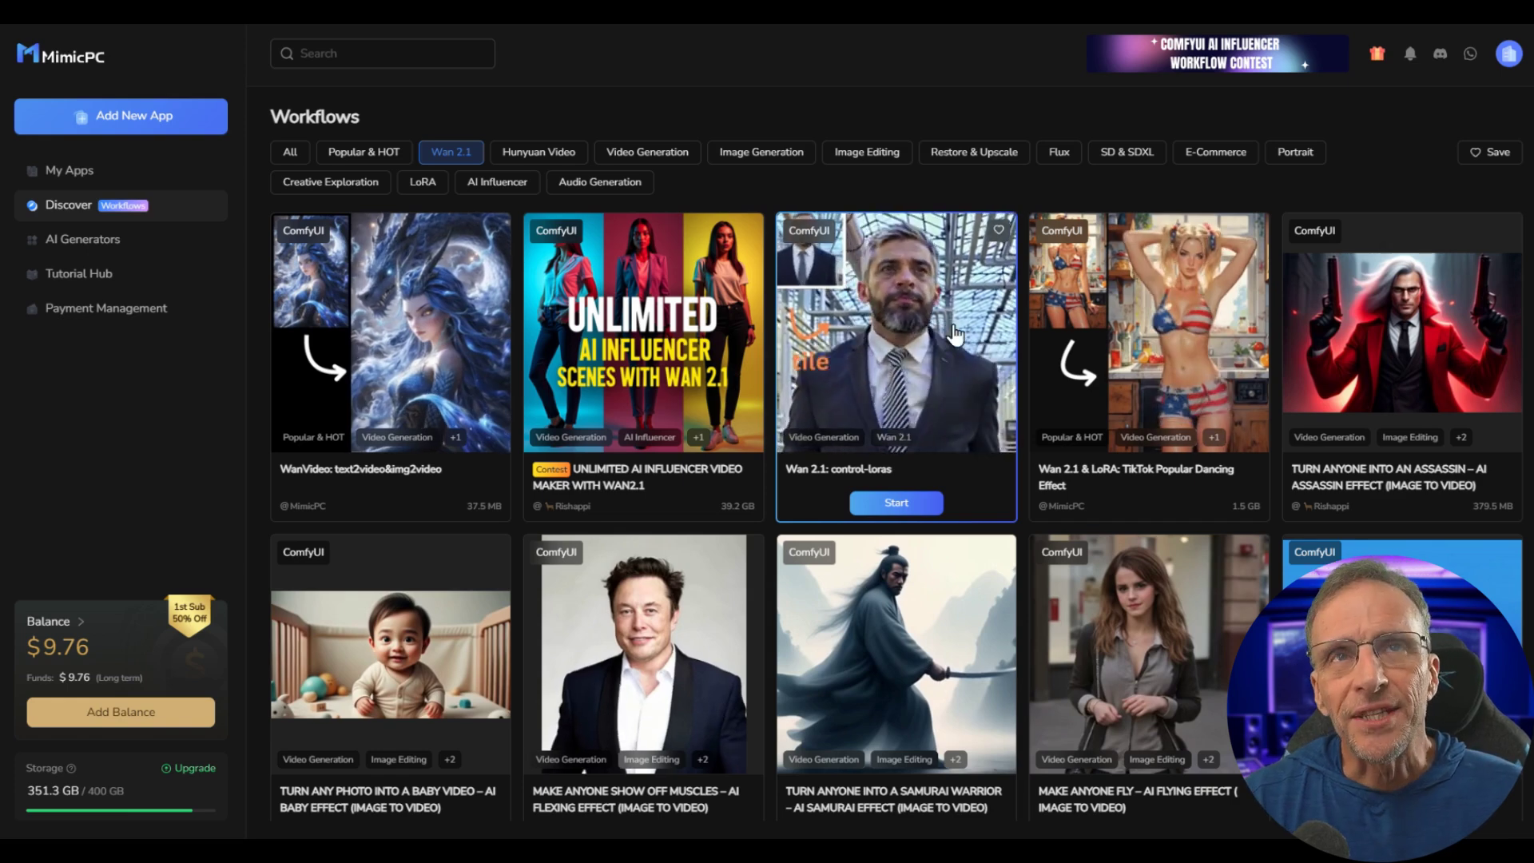
Set up the control-loras template on Ultra hardware at the Instant $1.99/h rate, expanding More Options.
click(932, 368)
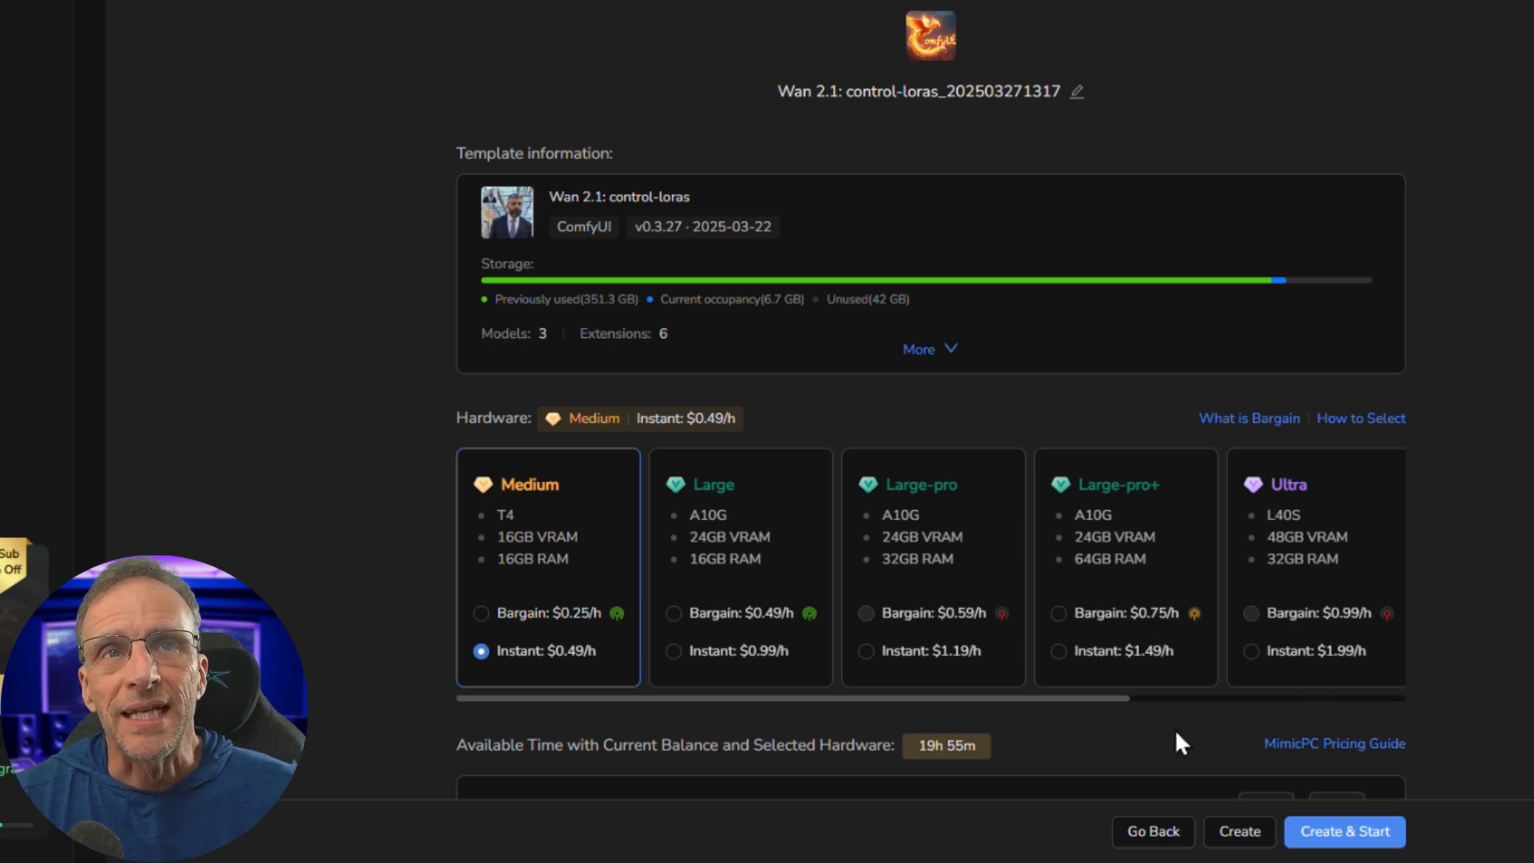
scroll(1071, 661, right, 3)
scroll(1110, 663, right, 2)
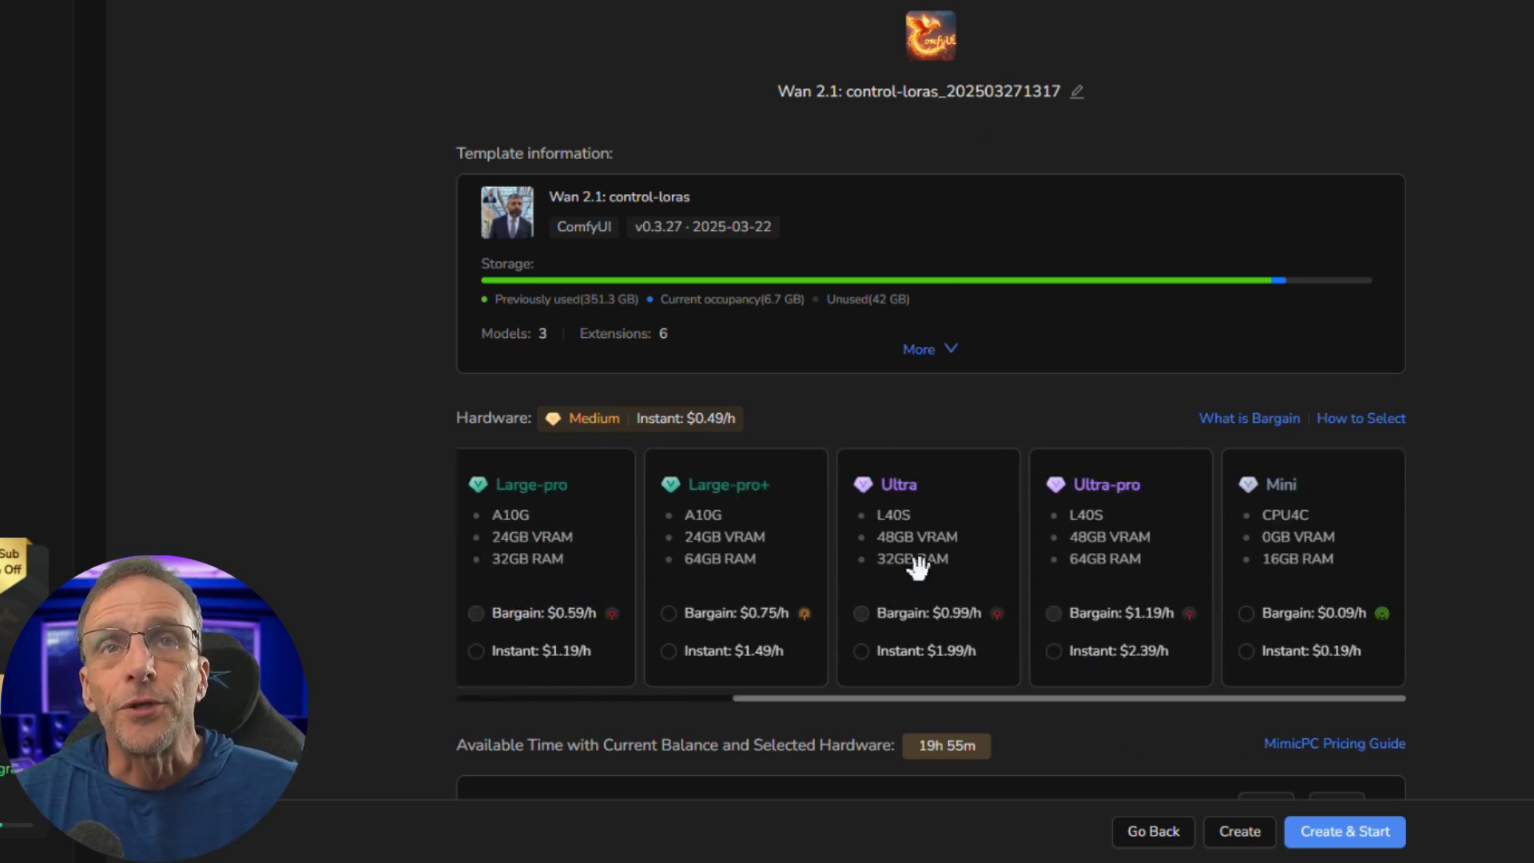
click(861, 650)
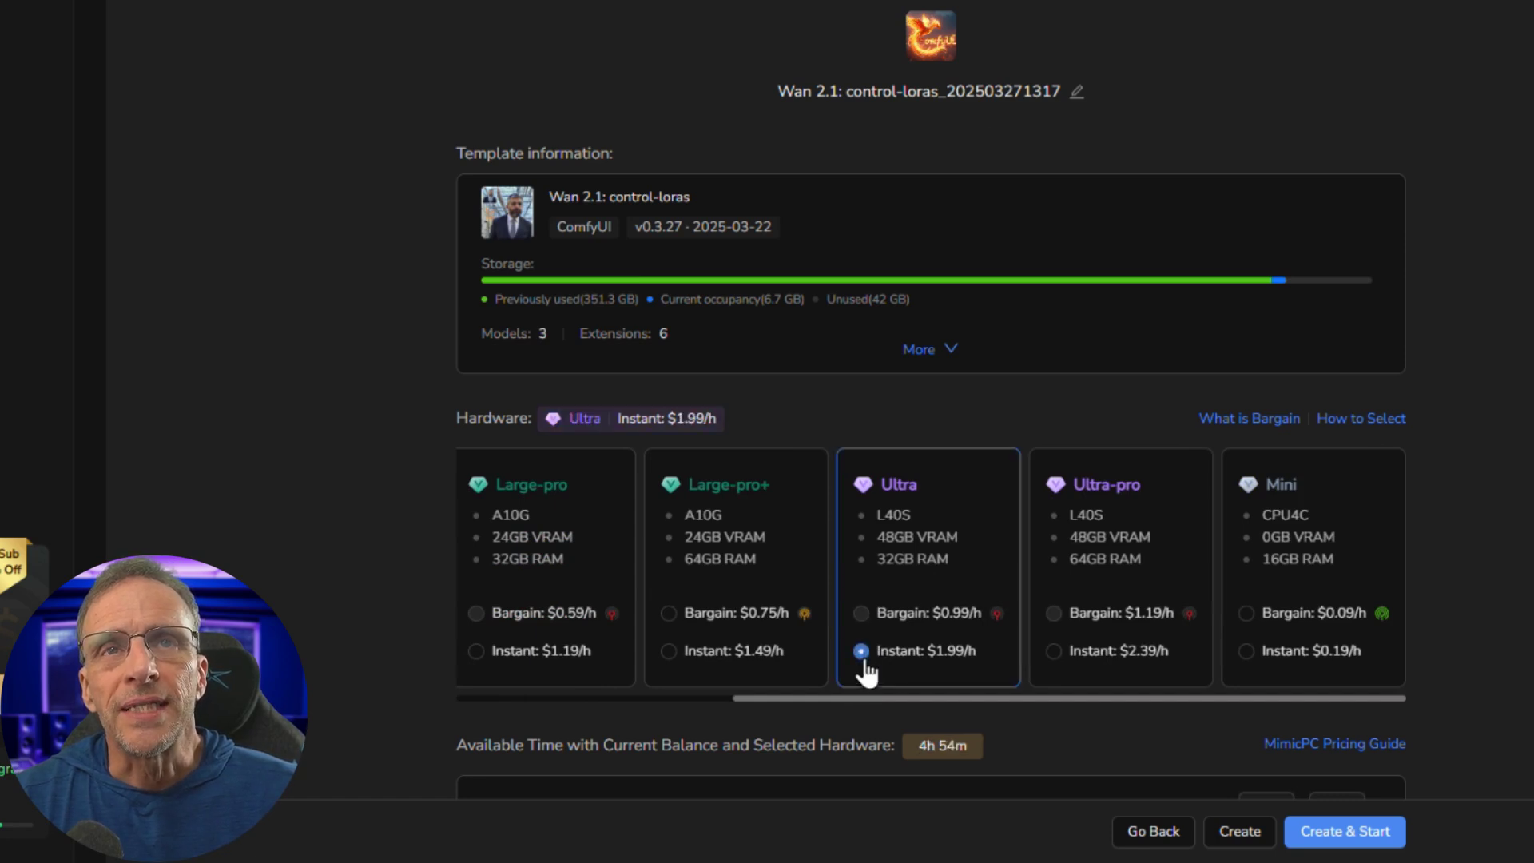
scroll(1016, 685, down, 1)
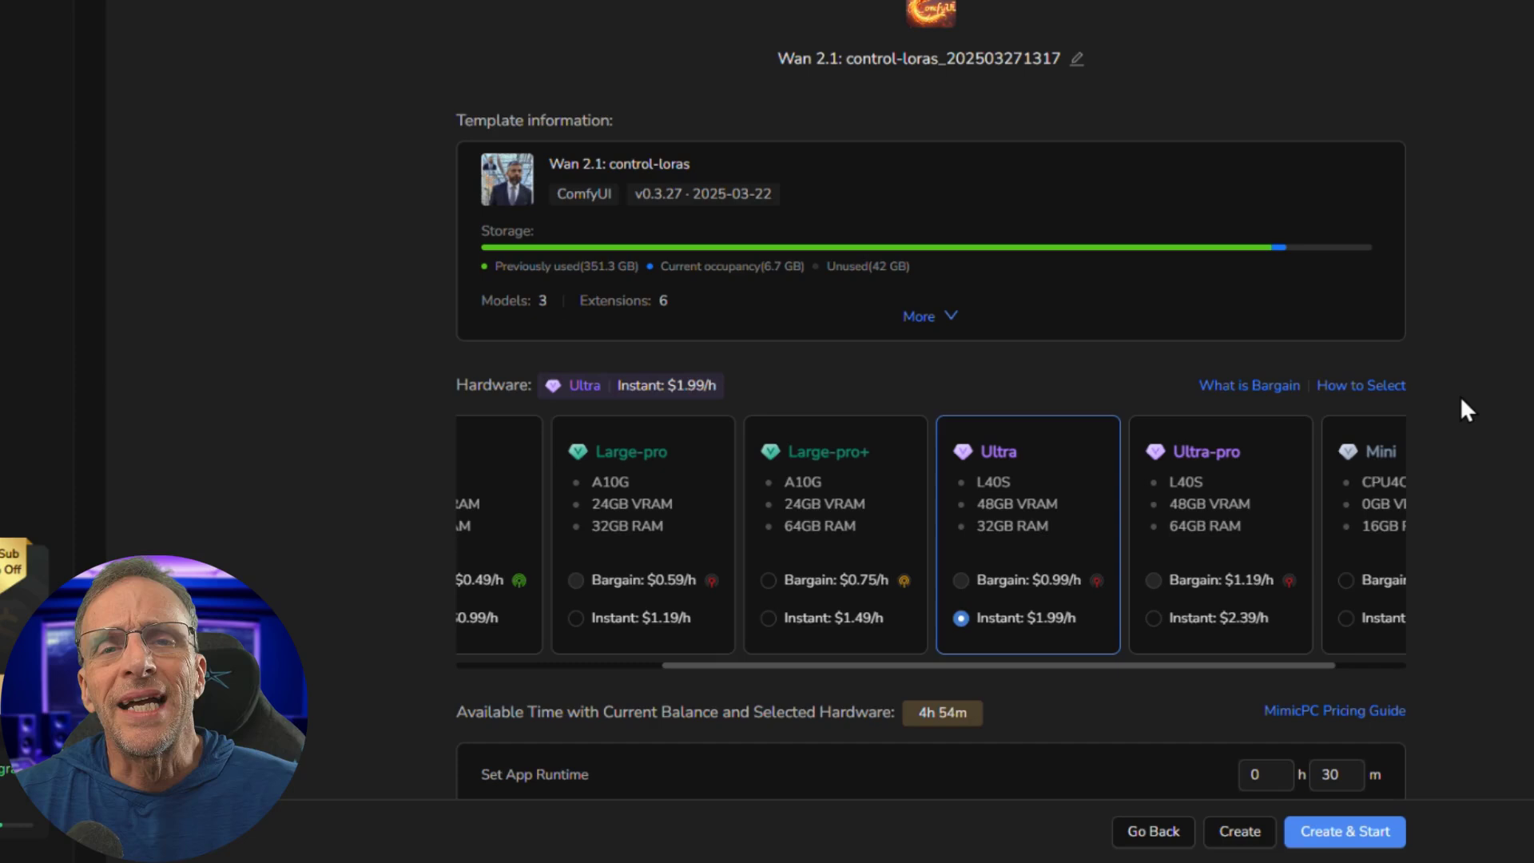
scroll(1373, 479, down, 2)
scroll(1366, 489, right, 1)
scroll(1050, 768, down, 1)
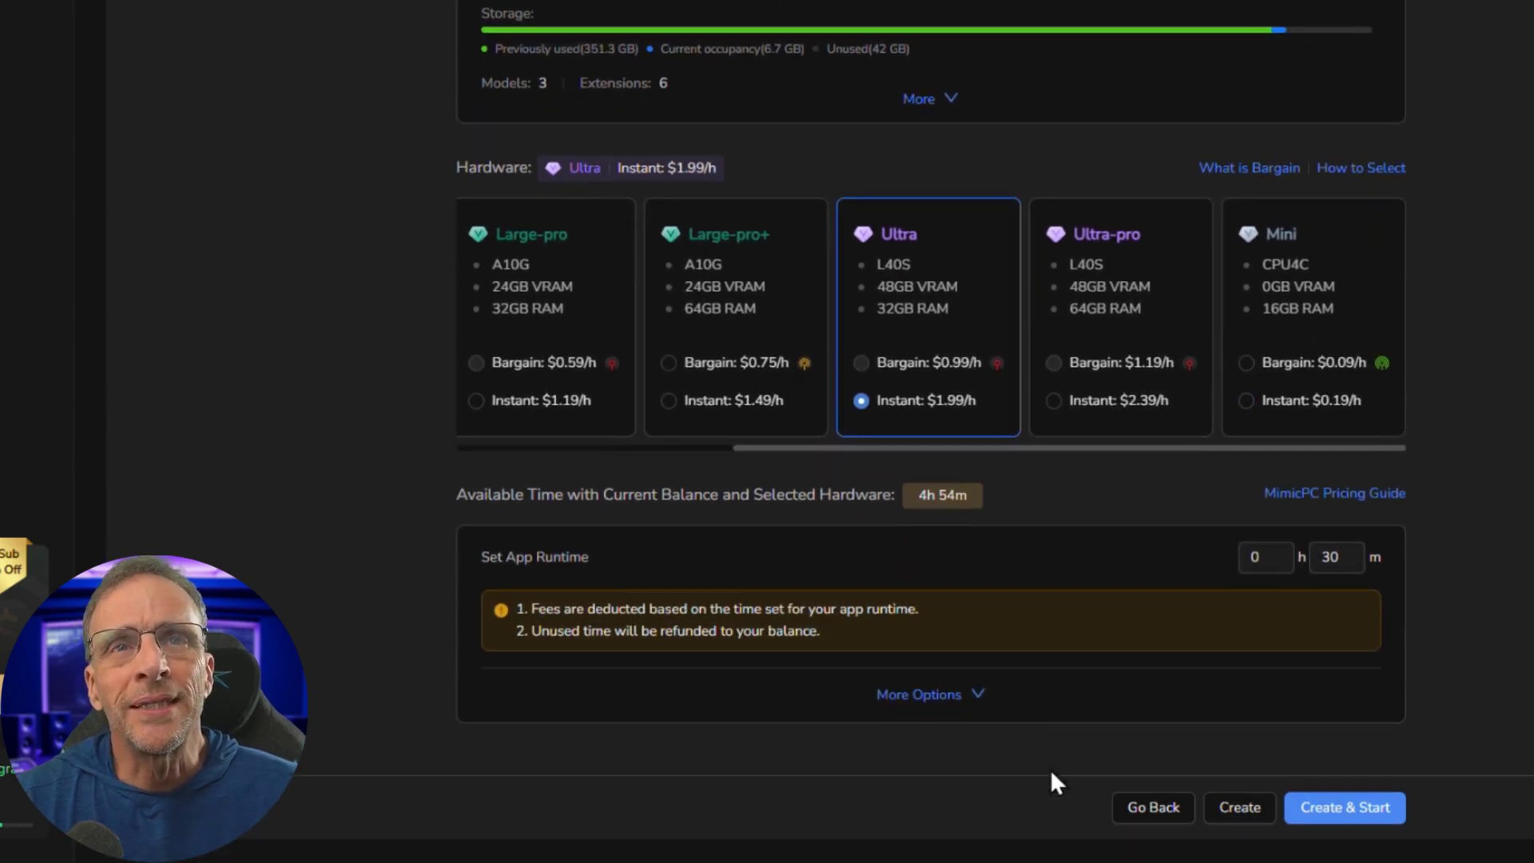
click(942, 695)
scroll(798, 623, down, 1)
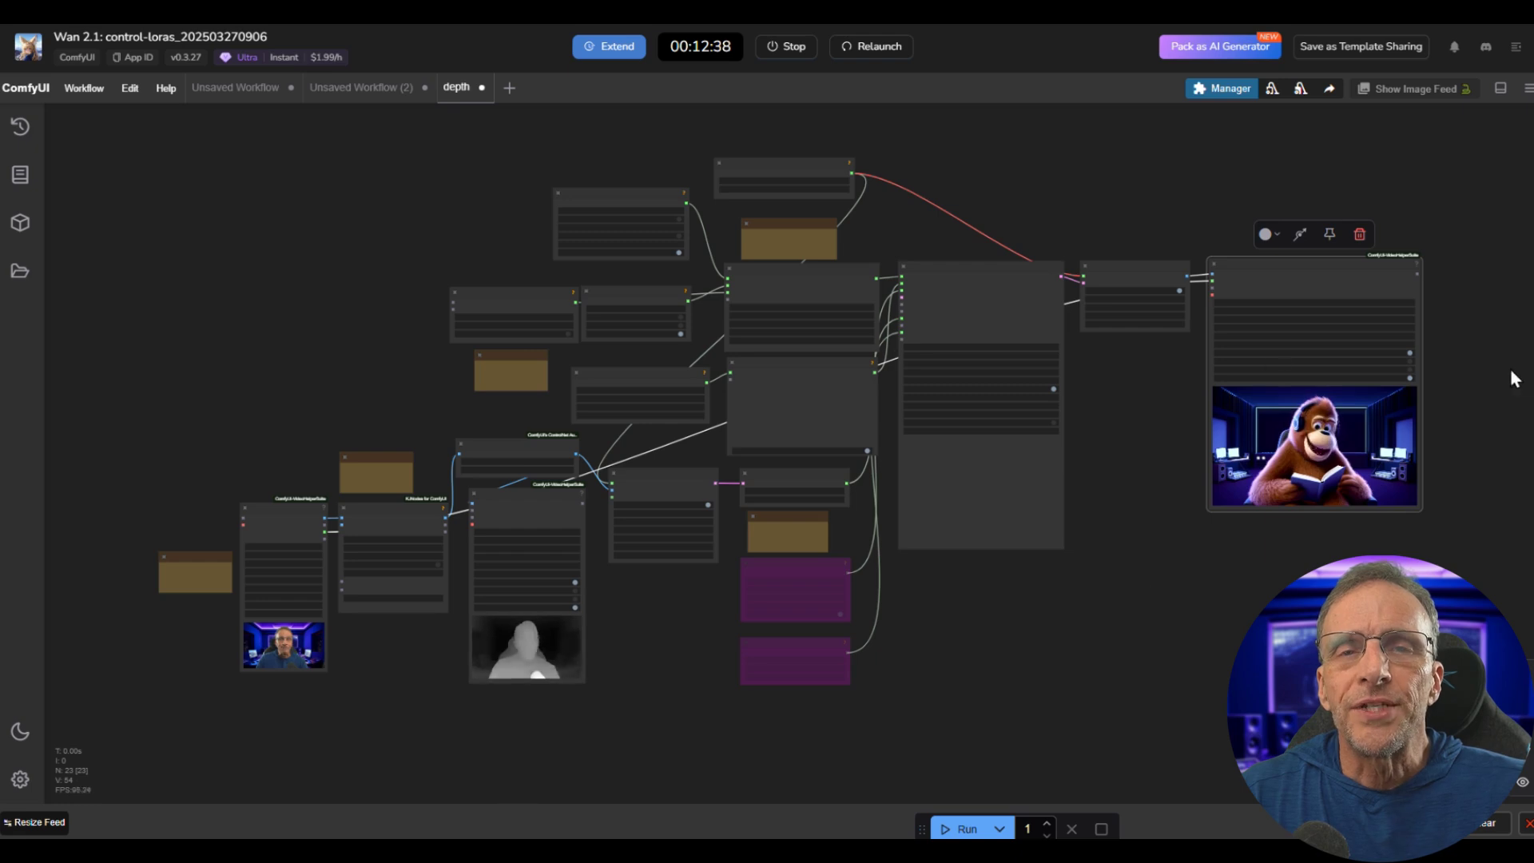
Check the saved Workflows list, then bring the video loading and resizing nodes into view.
click(20, 271)
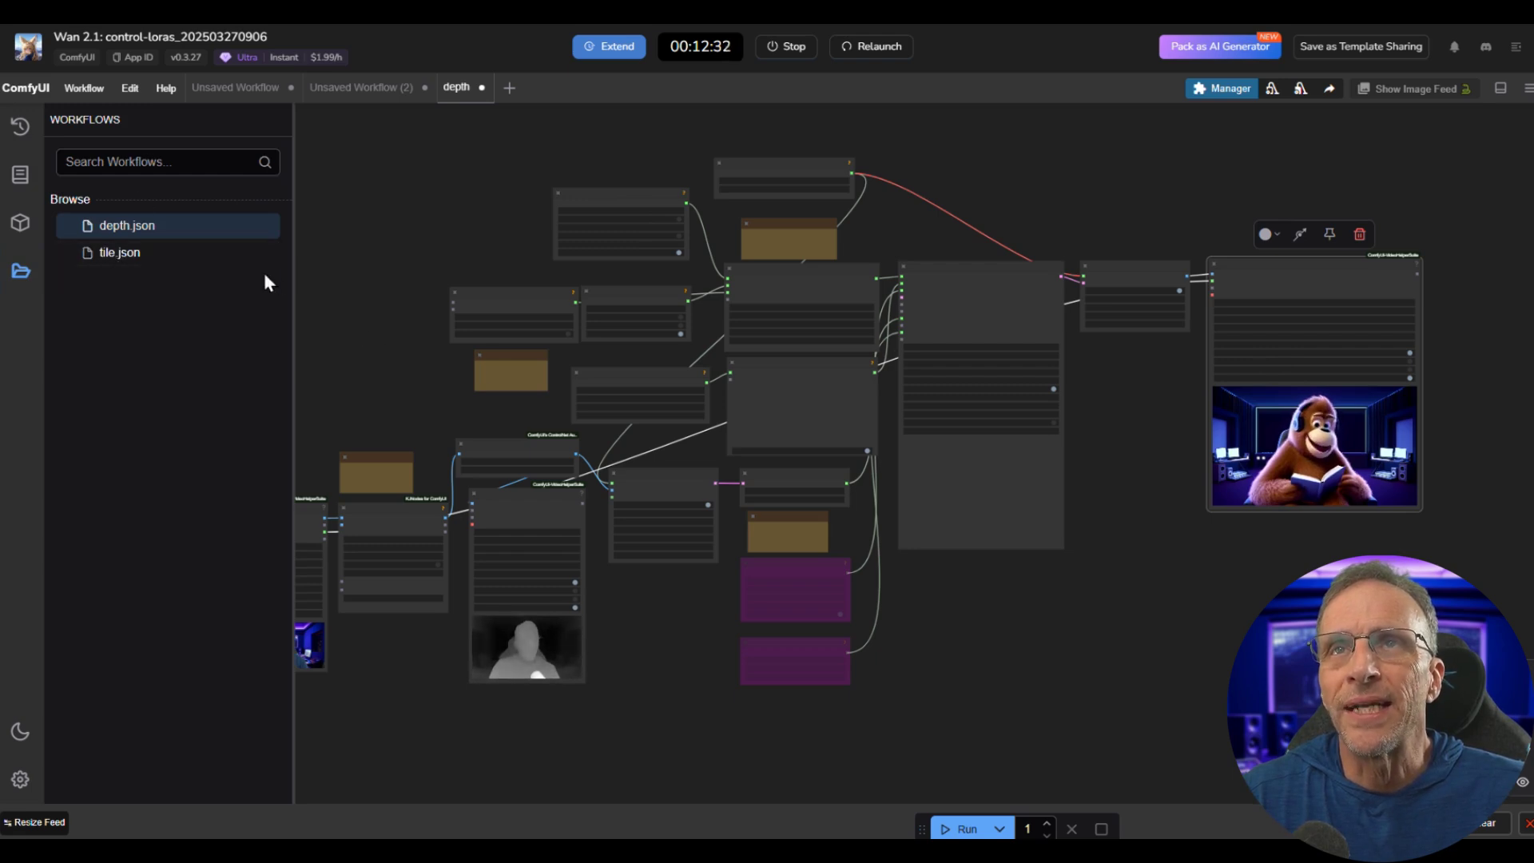
click(20, 271)
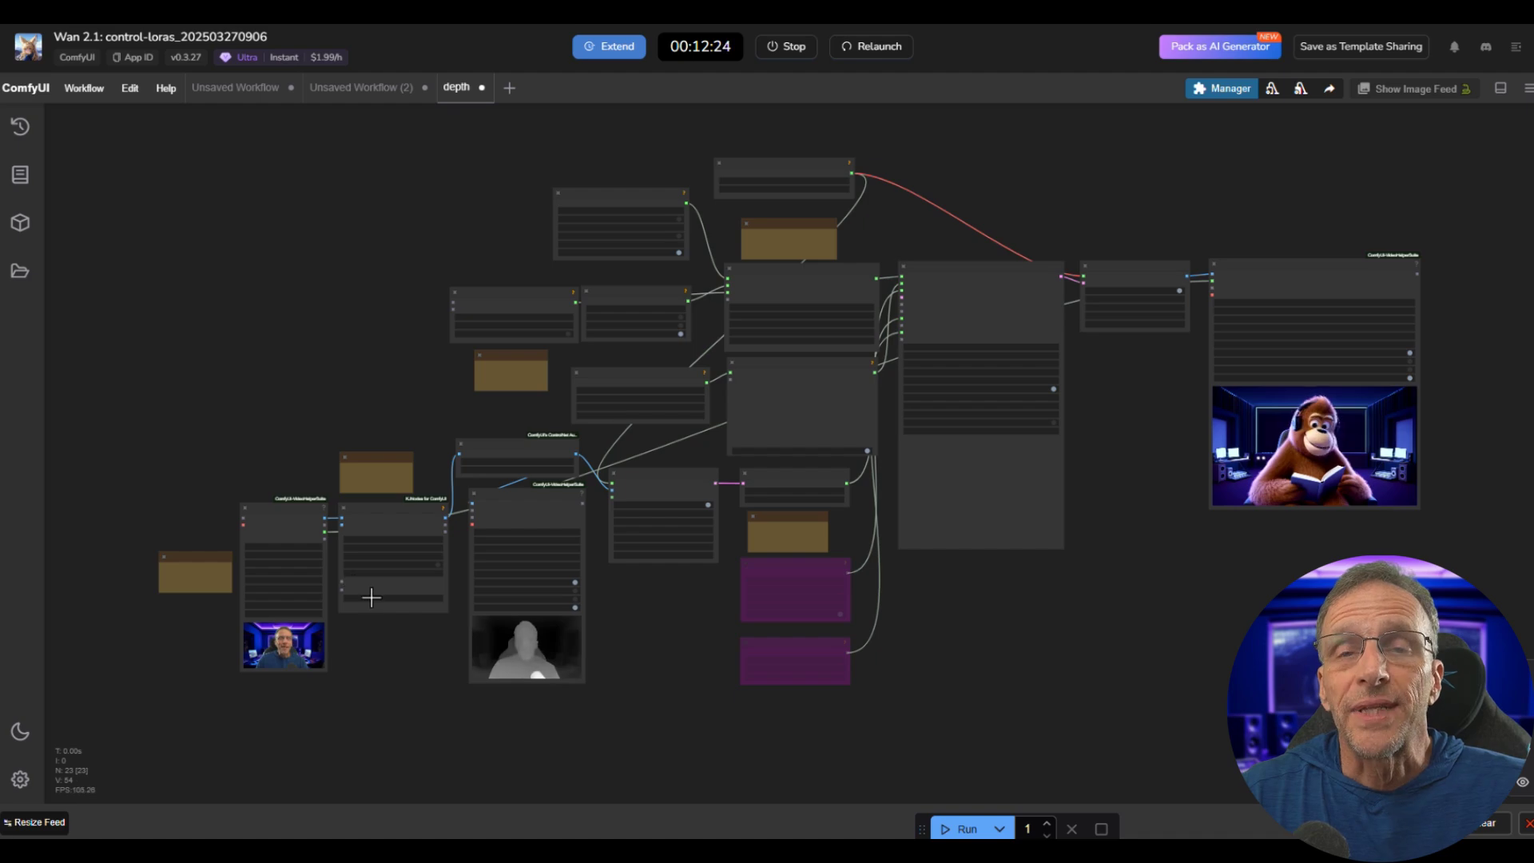
scroll(311, 655, up, 4)
scroll(311, 655, up, 5)
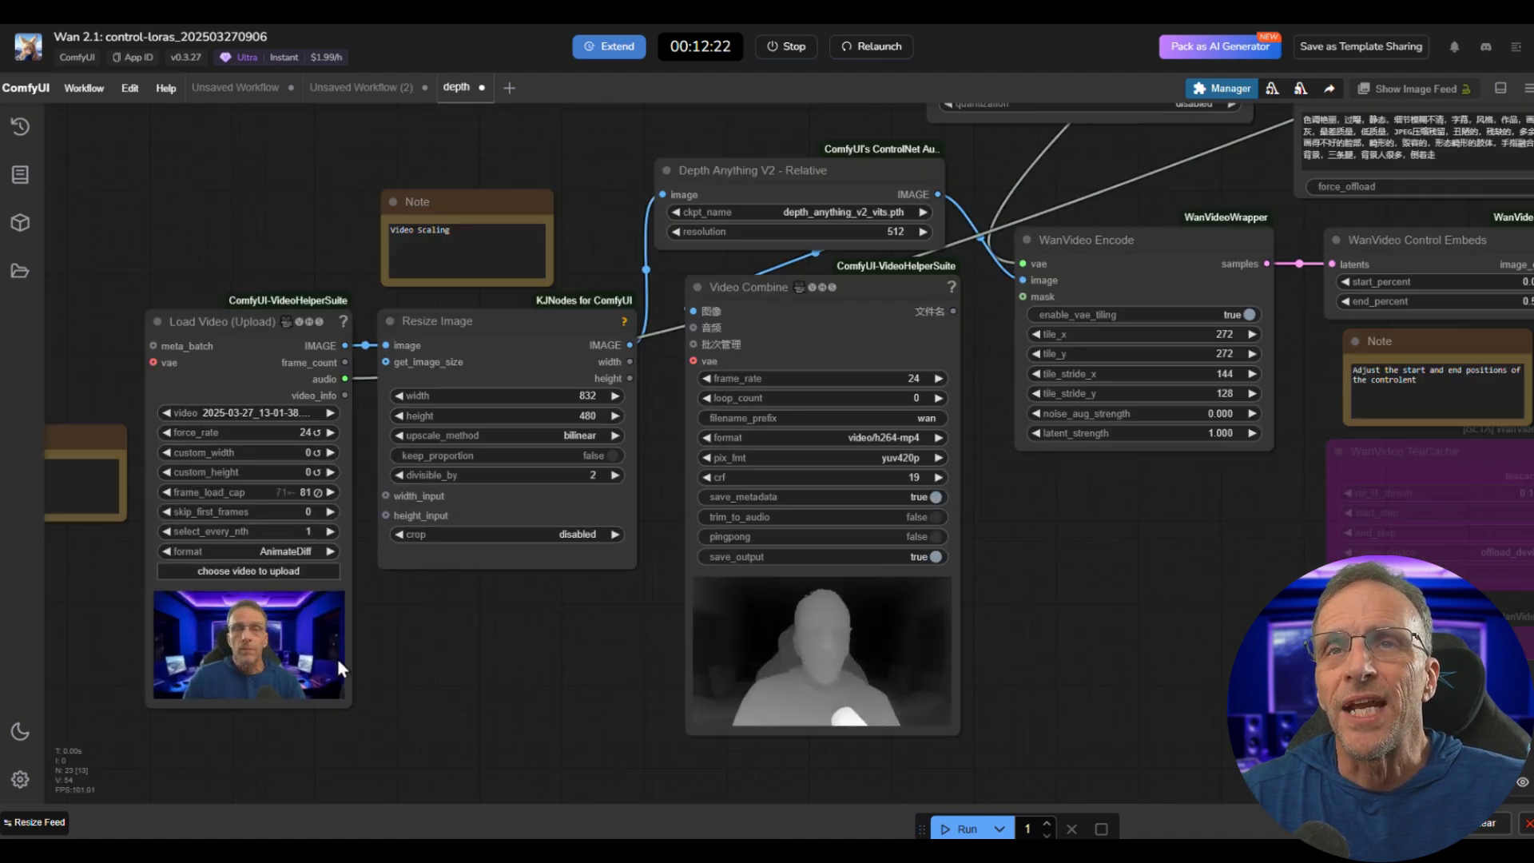
drag(338, 658, 723, 589)
scroll(779, 633, up, 6)
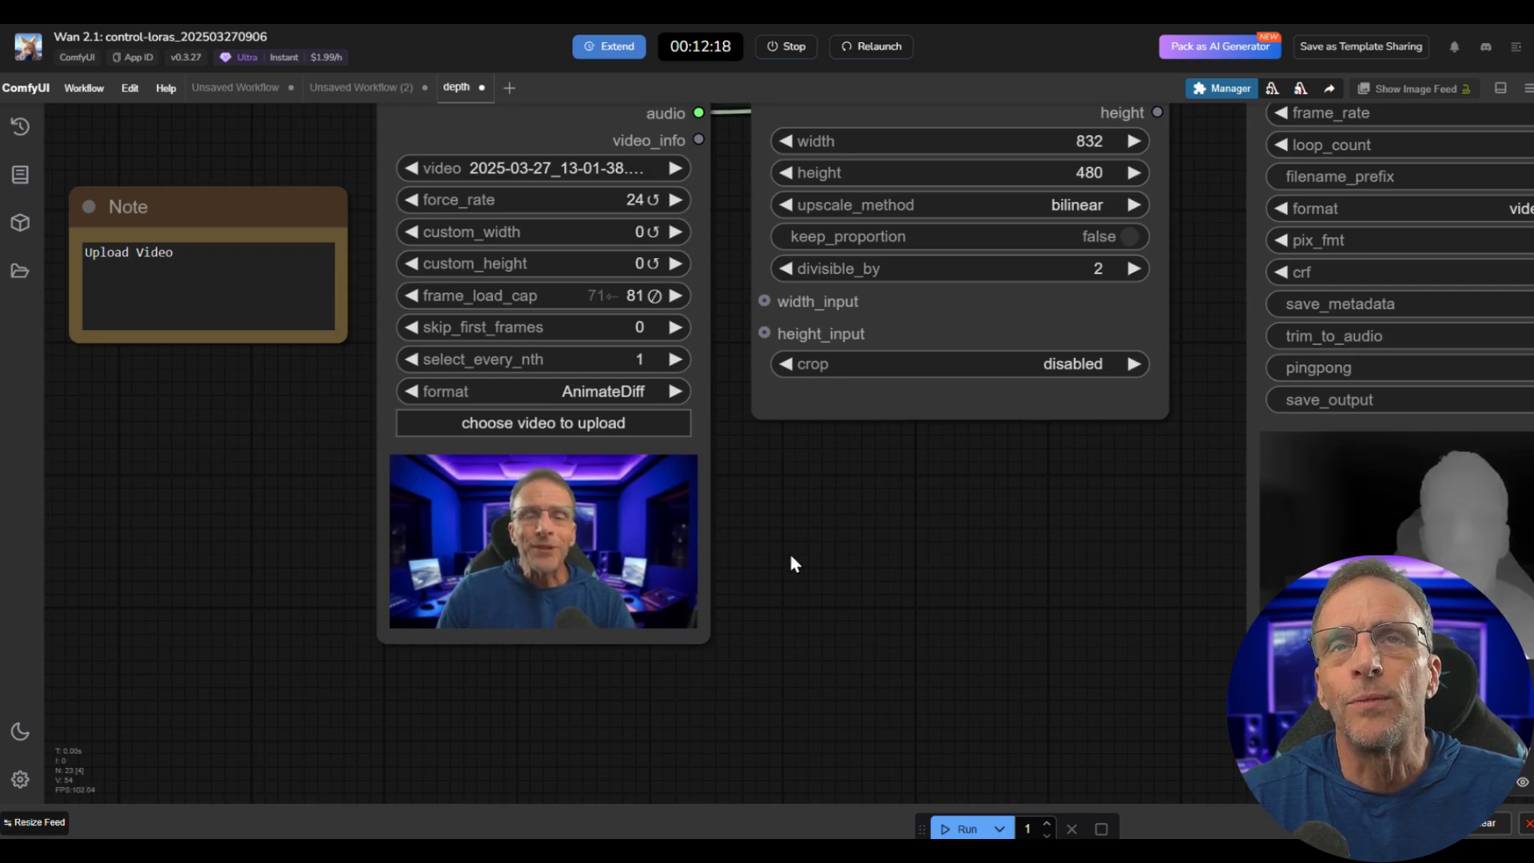
Zoom over the depth graph's TextEncode prompt, then view ChatGPT's orangutan studio description.
scroll(870, 578, down, 4)
scroll(438, 610, down, 3)
scroll(569, 667, up, 2)
scroll(570, 667, down, 5)
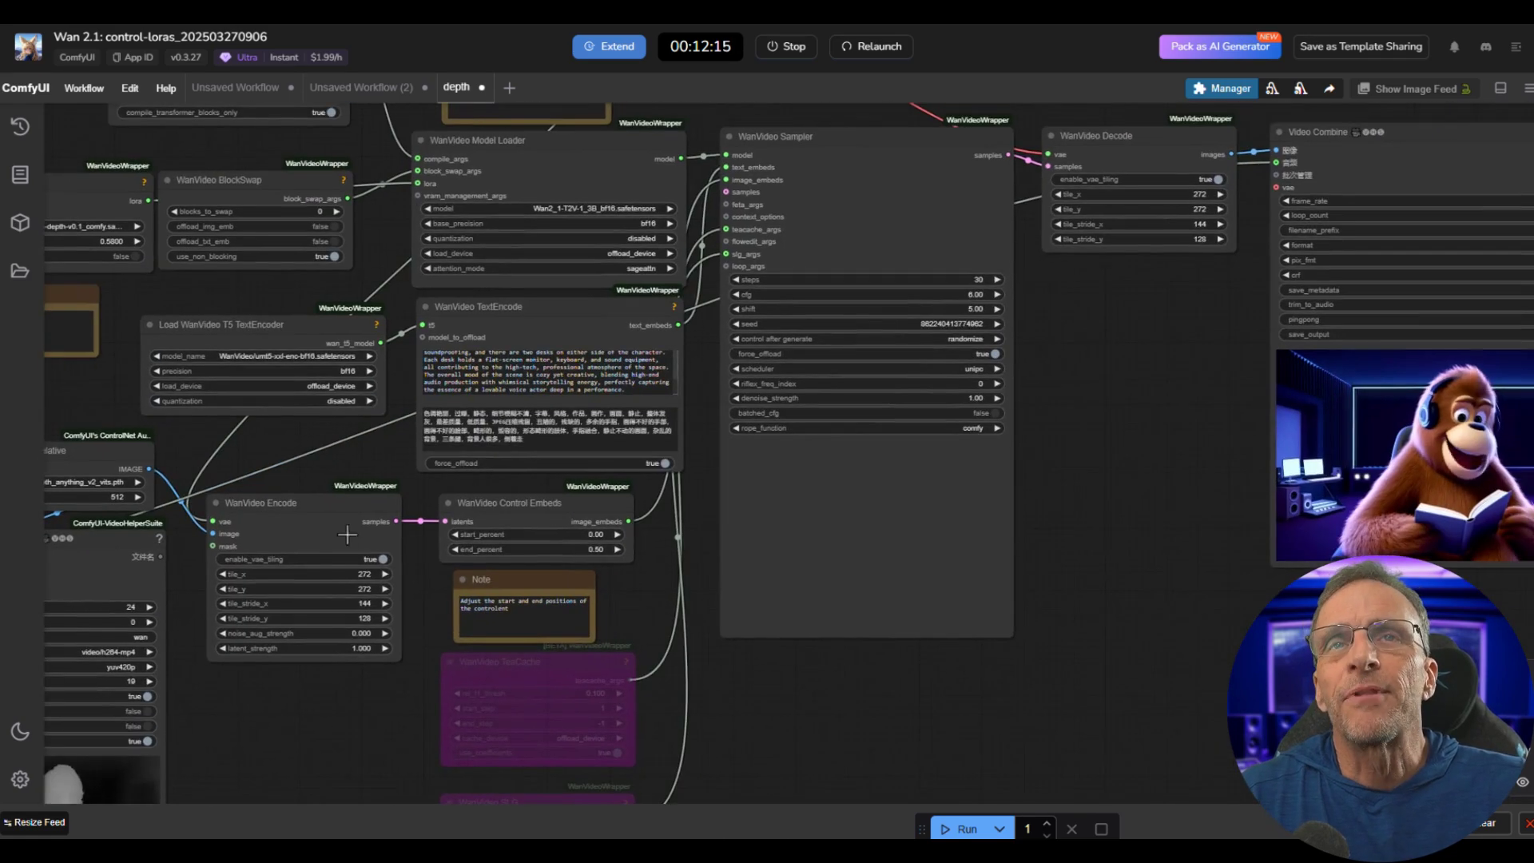
scroll(411, 616, up, 5)
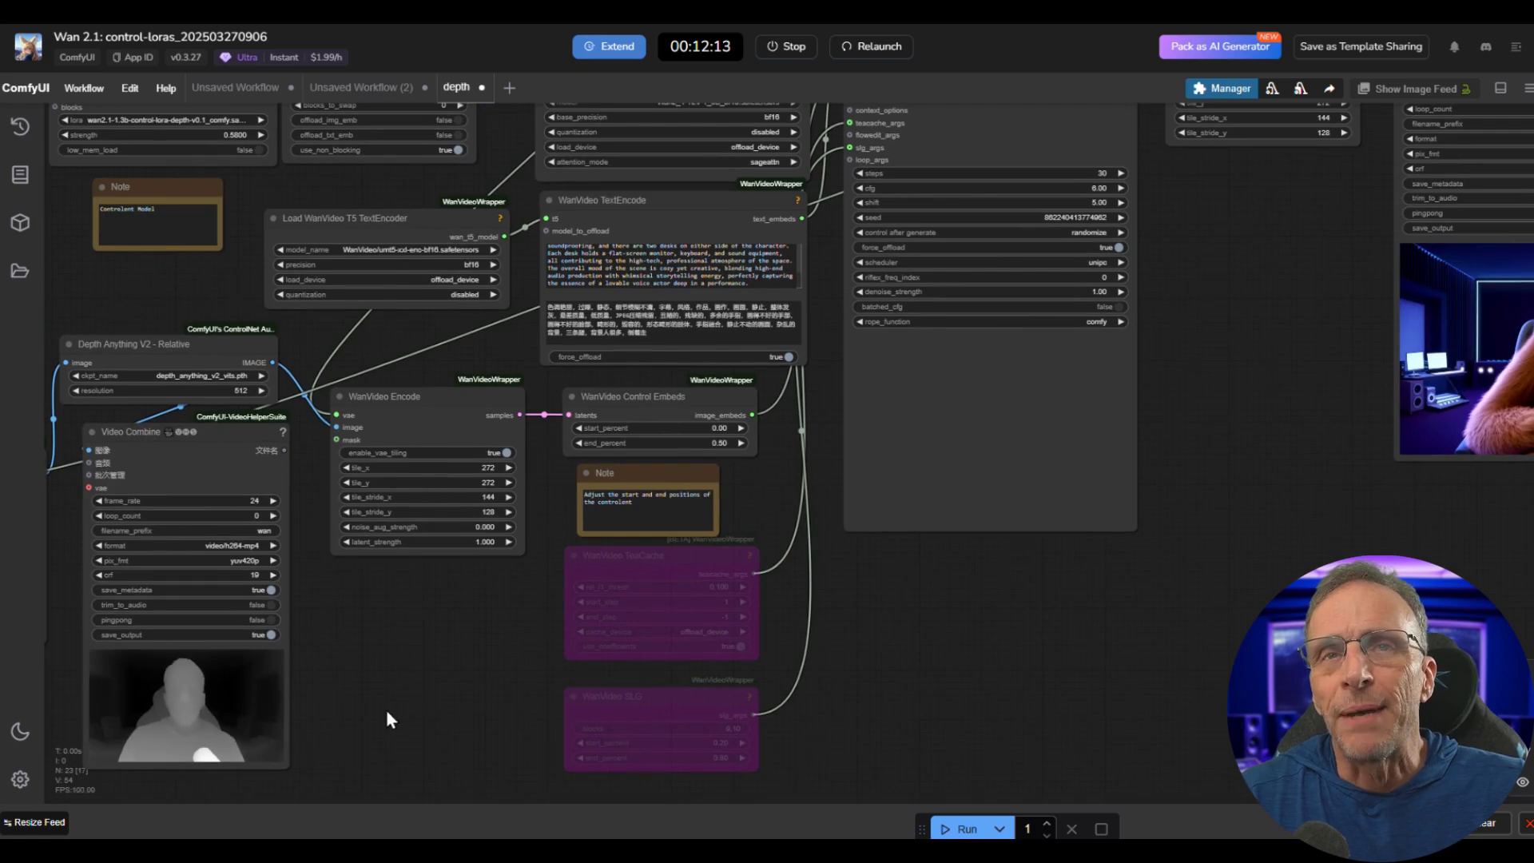
scroll(386, 719, down, 5)
scroll(394, 438, up, 6)
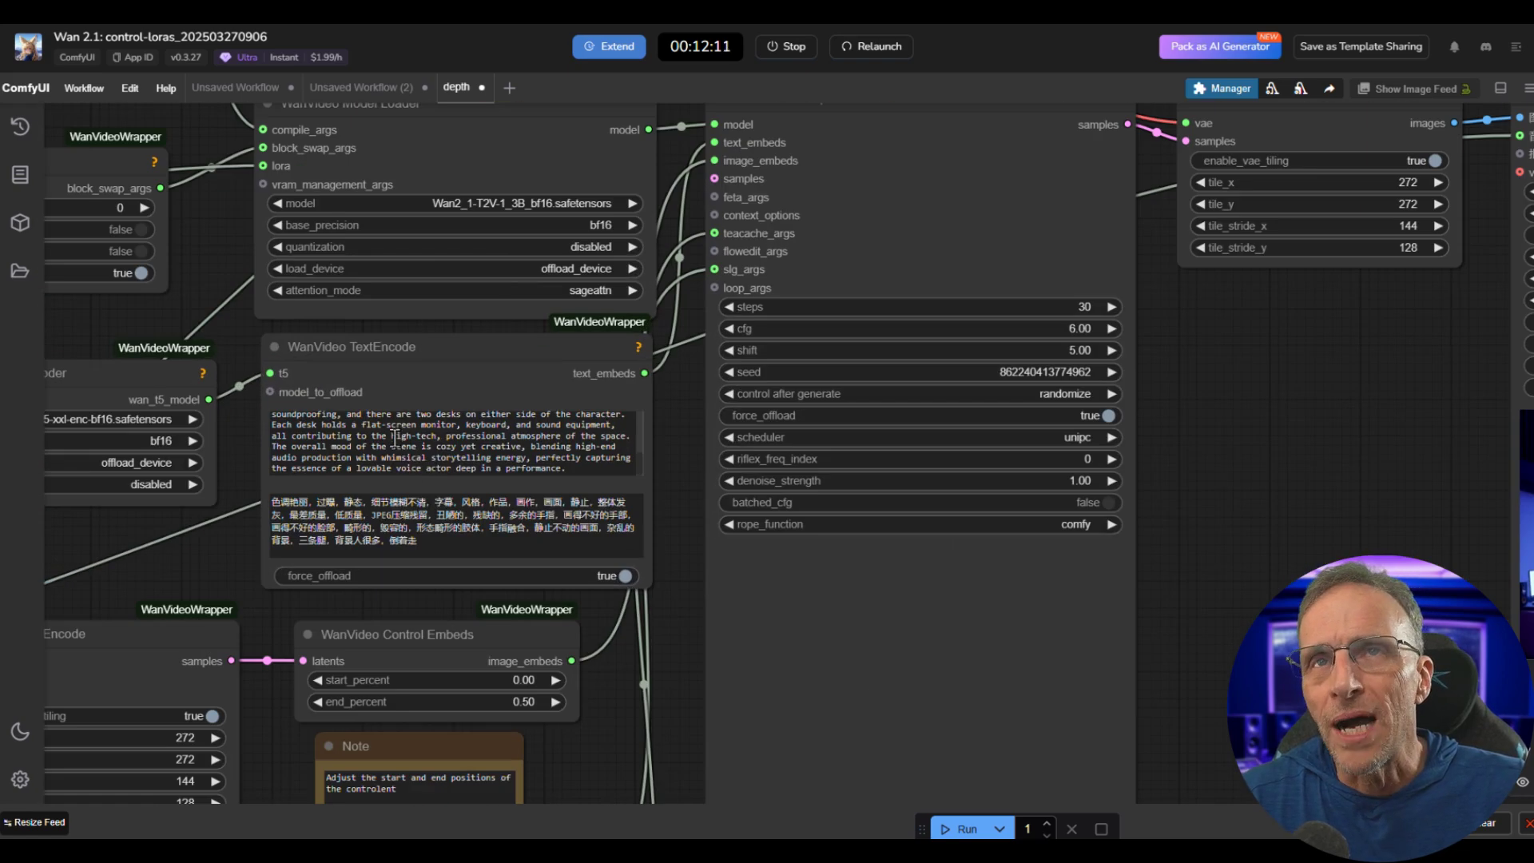
scroll(394, 439, up, 5)
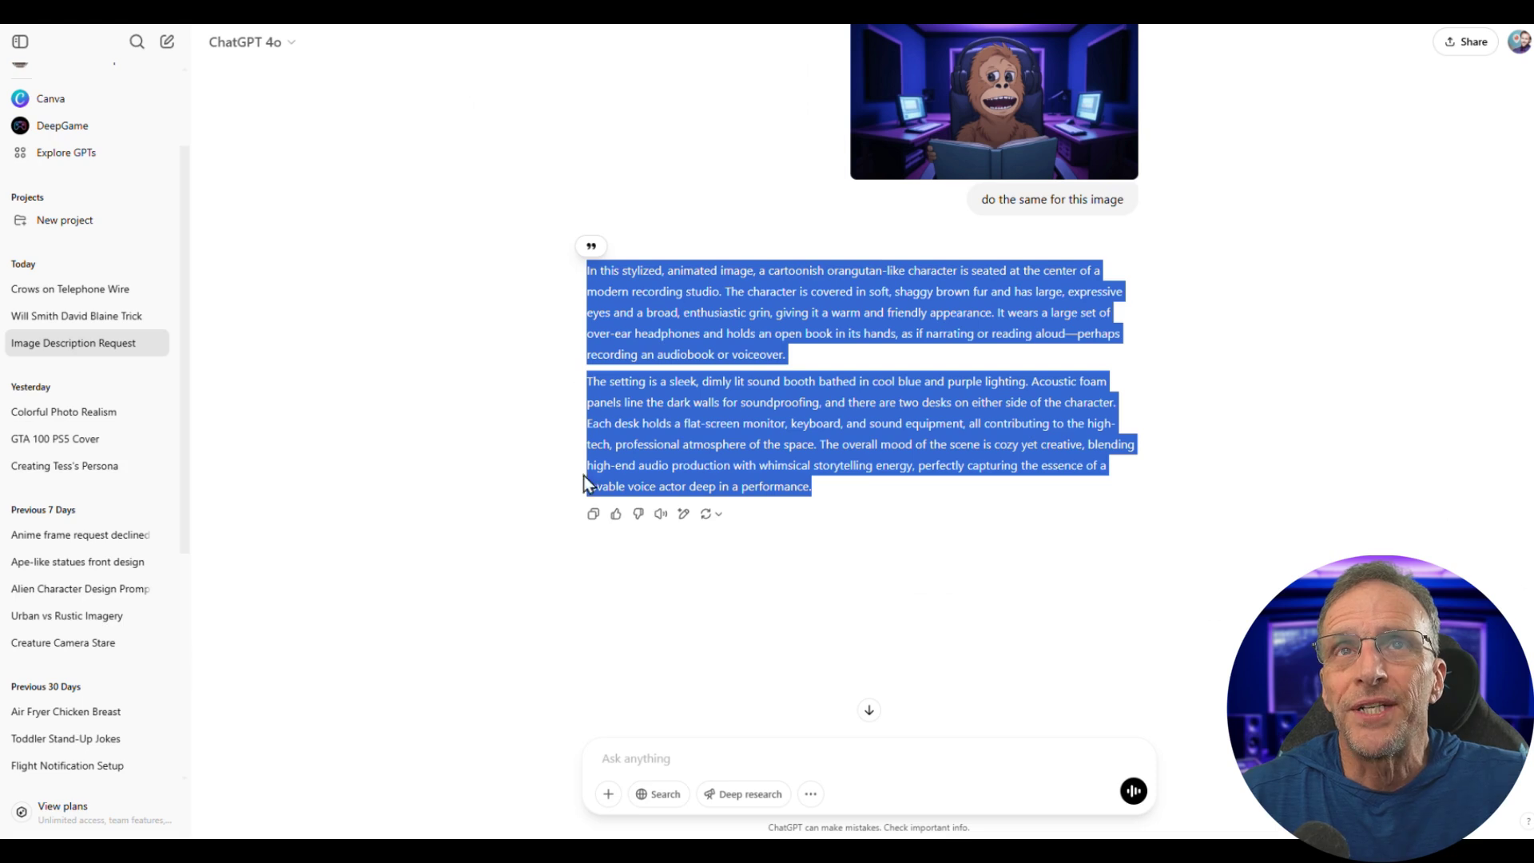
click(965, 620)
scroll(1164, 455, up, 3)
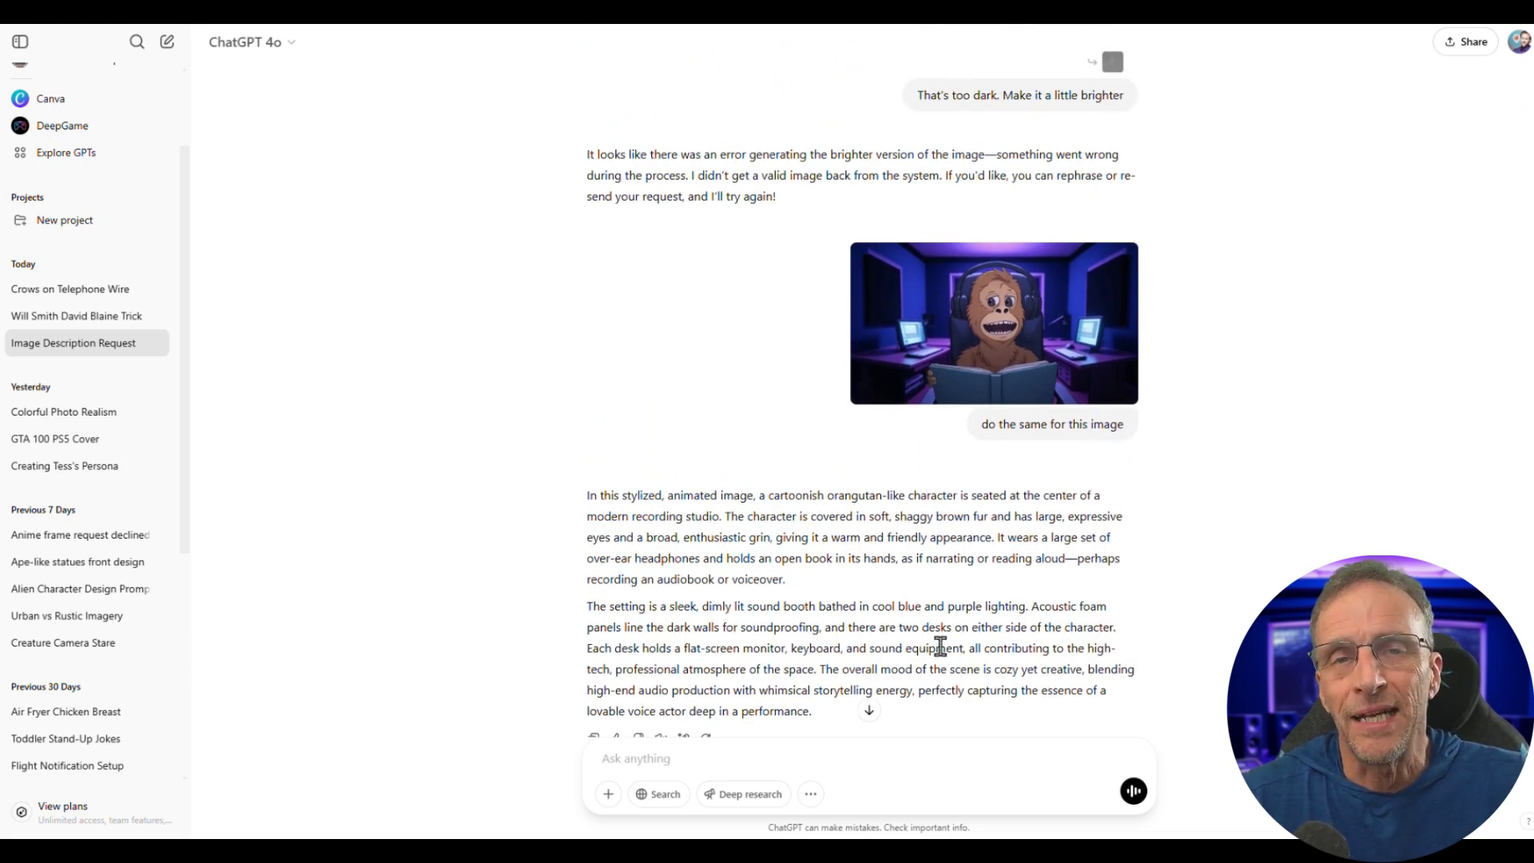
Scroll through ChatGPT's description of the cartoon orangutan recording-studio image.
scroll(951, 635, down, 1)
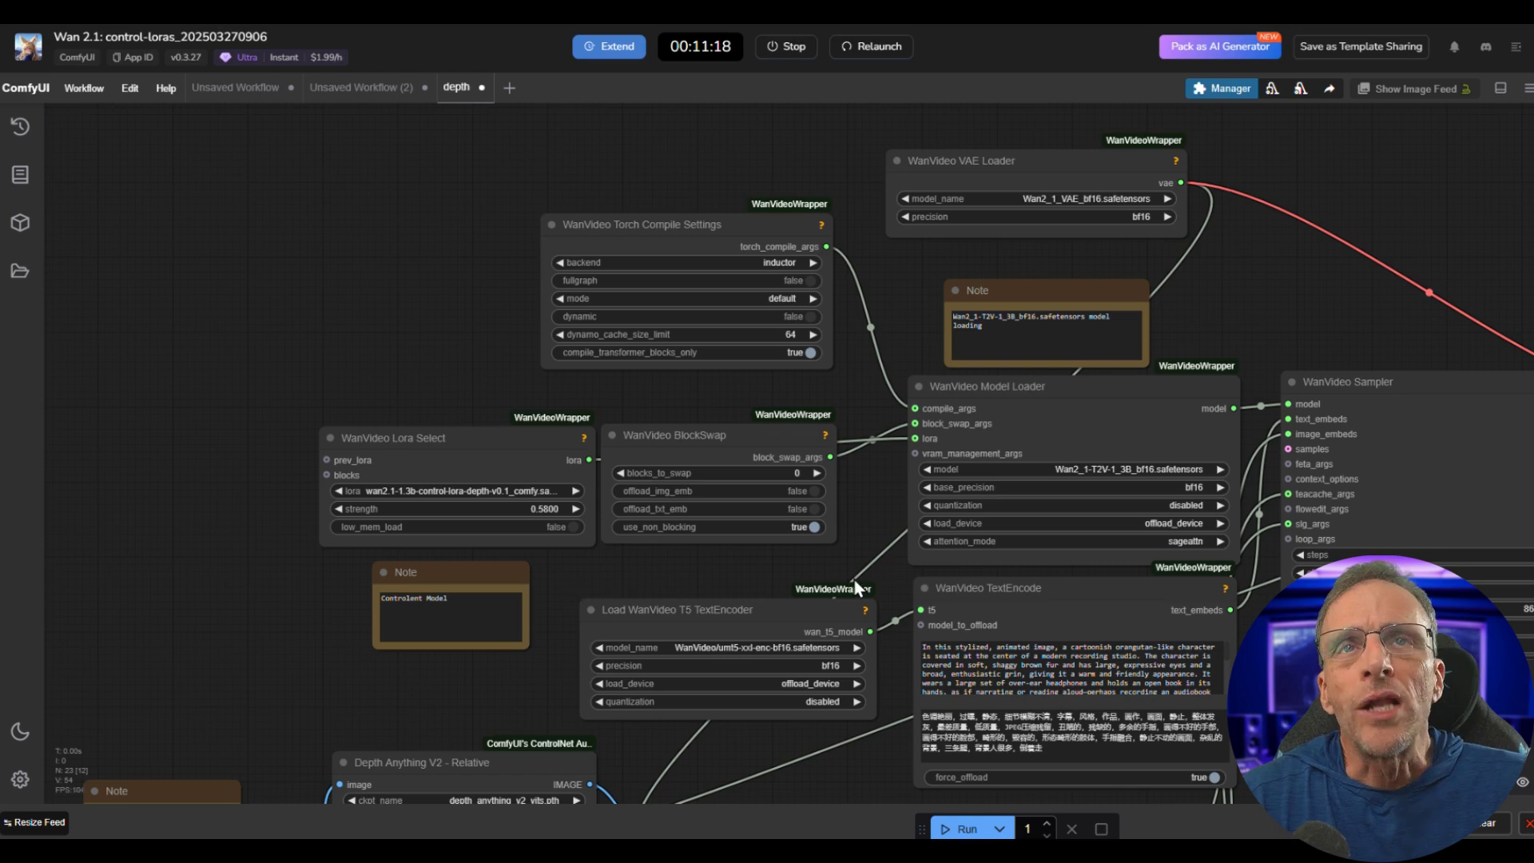
drag(853, 574, 680, 480)
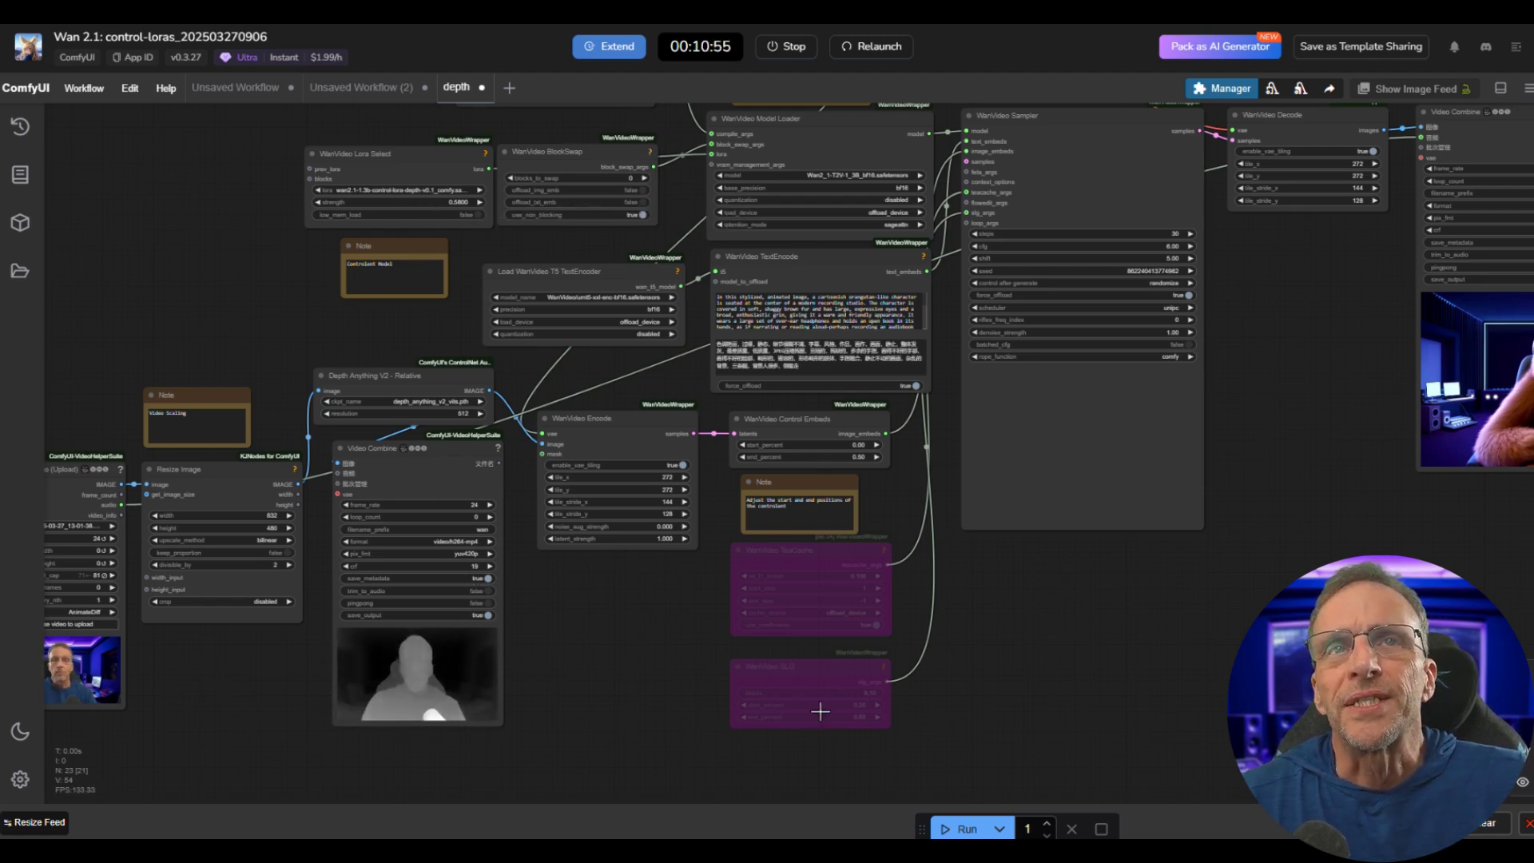
scroll(849, 452, up, 5)
scroll(832, 464, down, 2)
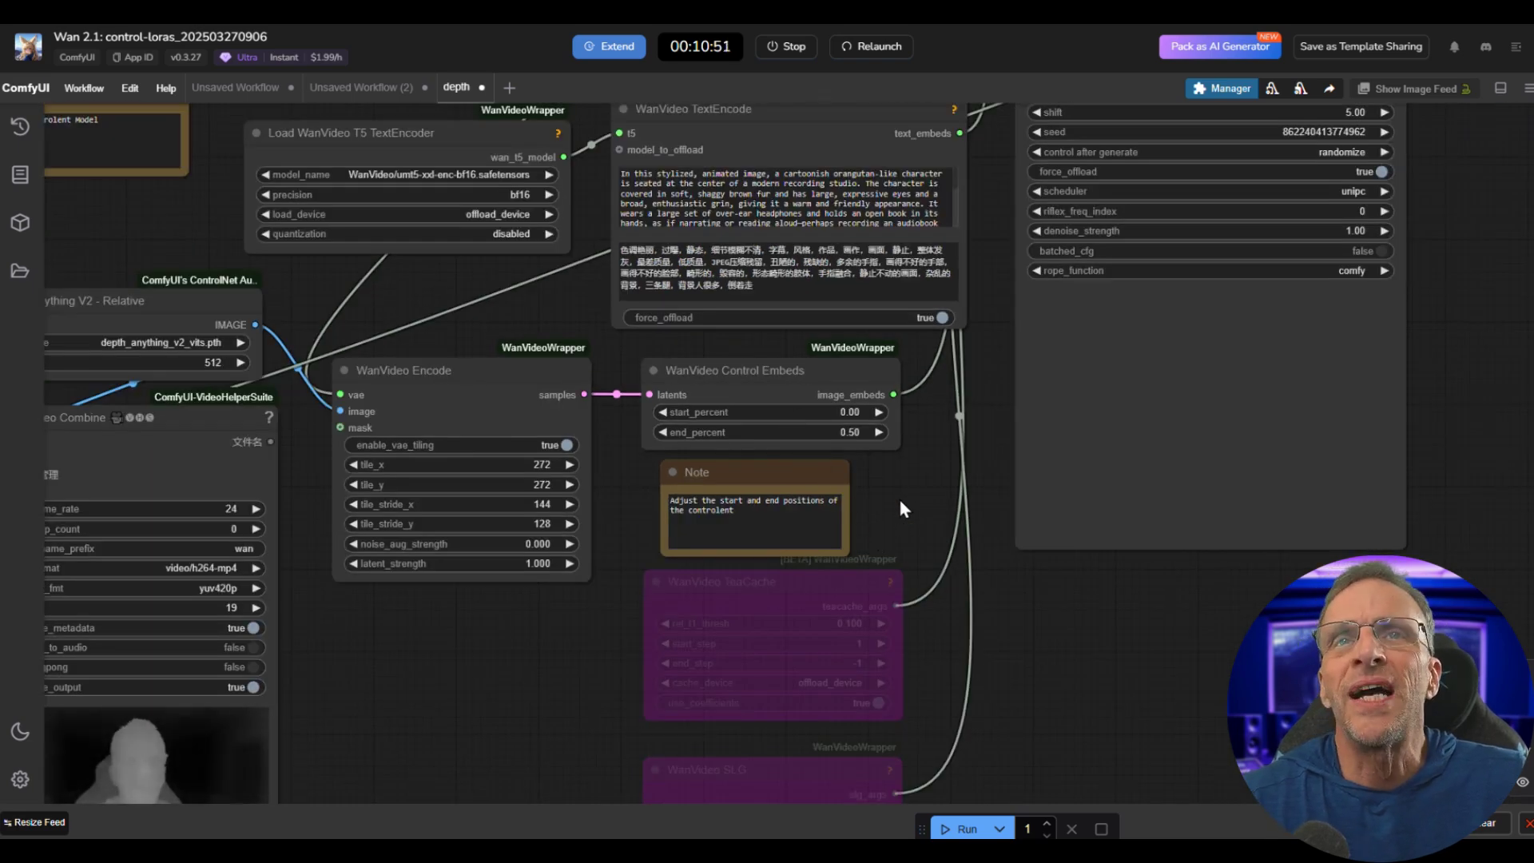
scroll(879, 560, down, 3)
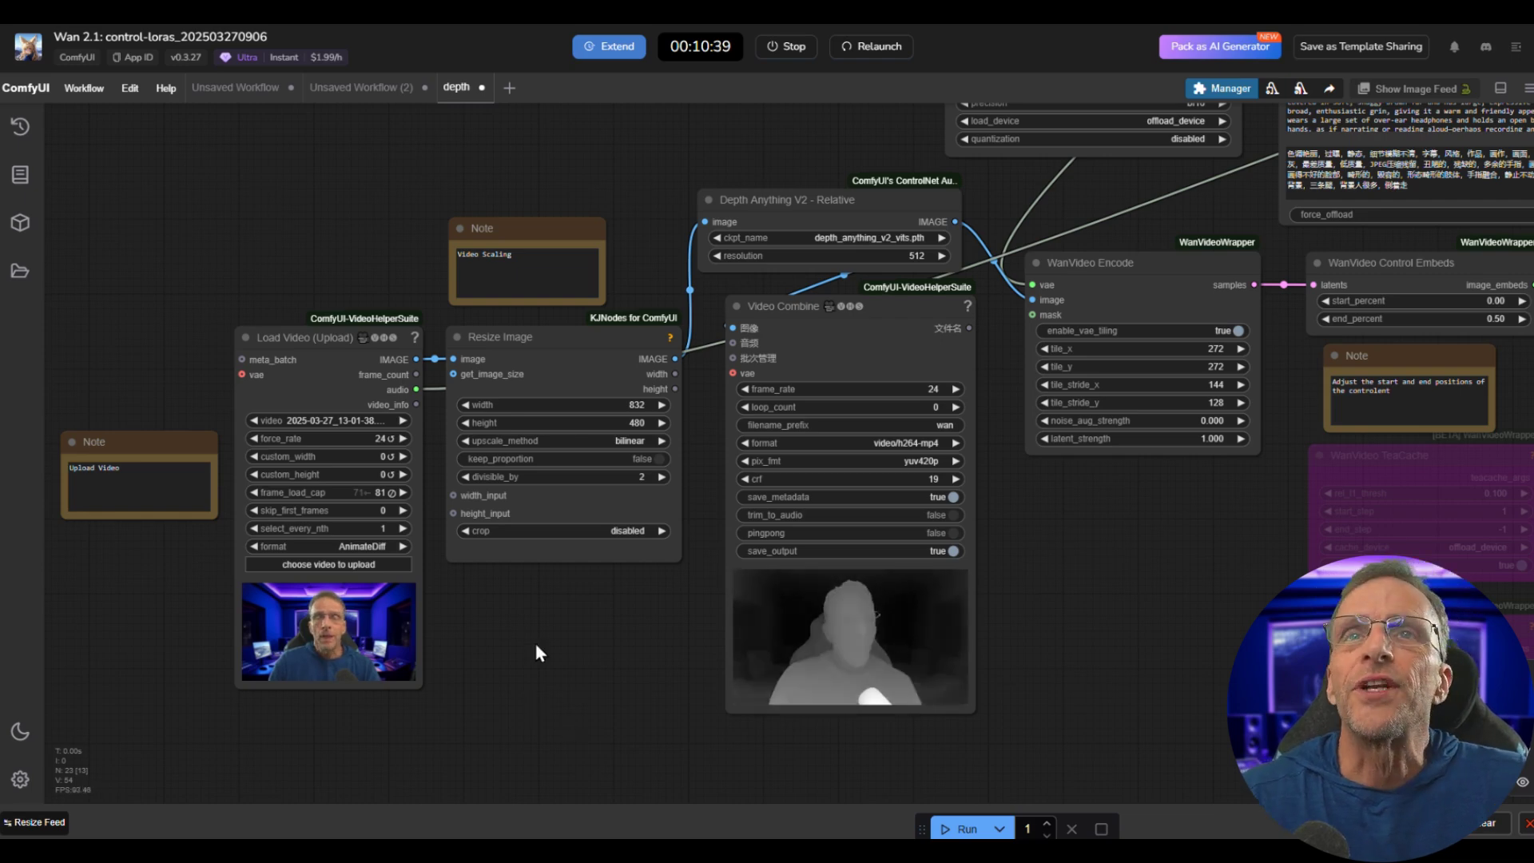
drag(538, 647, 389, 795)
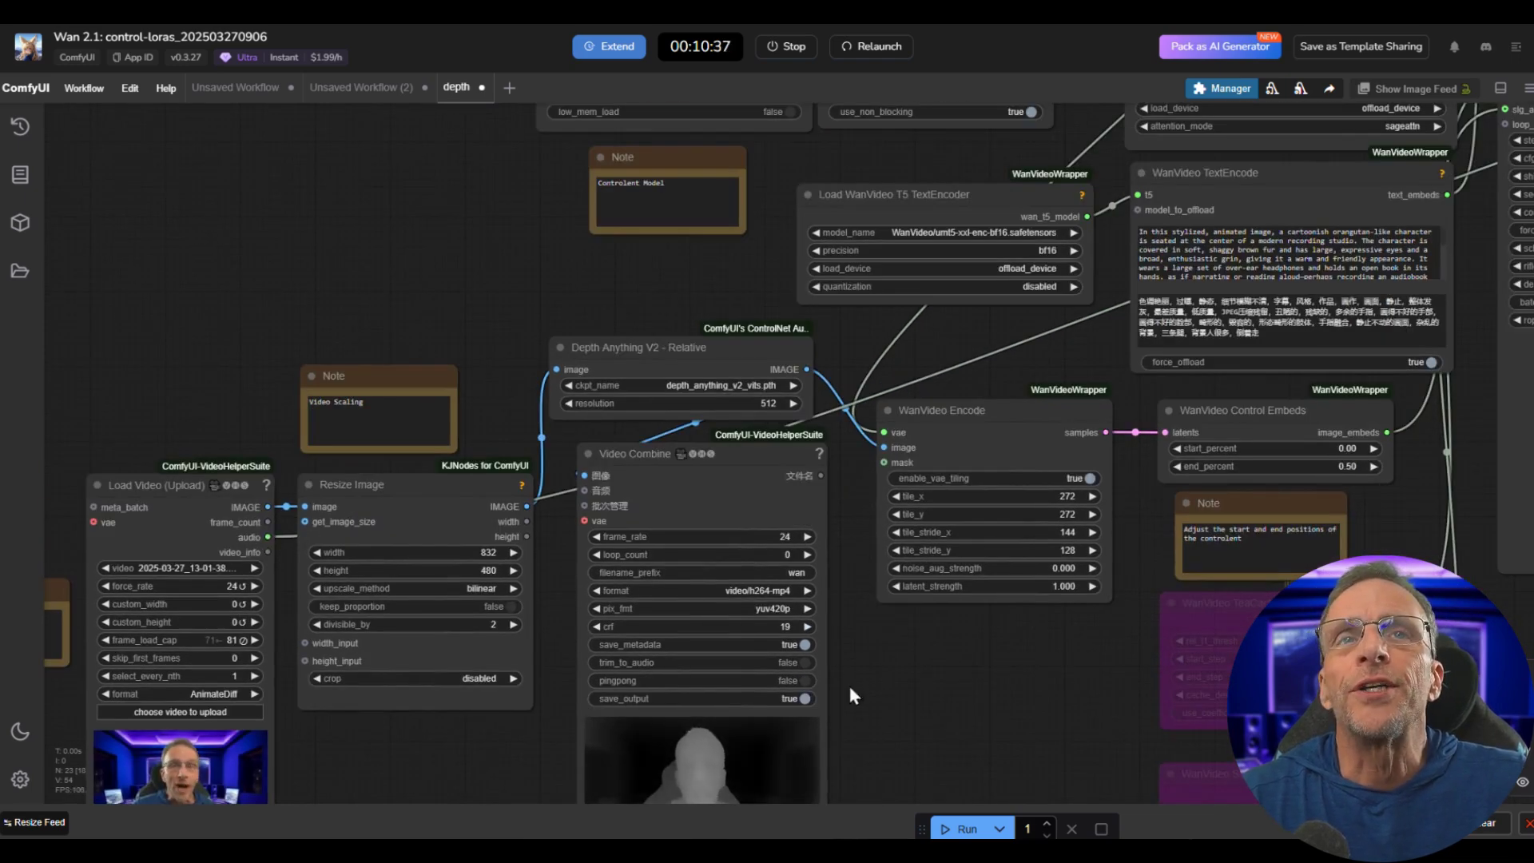
drag(853, 695, 120, 799)
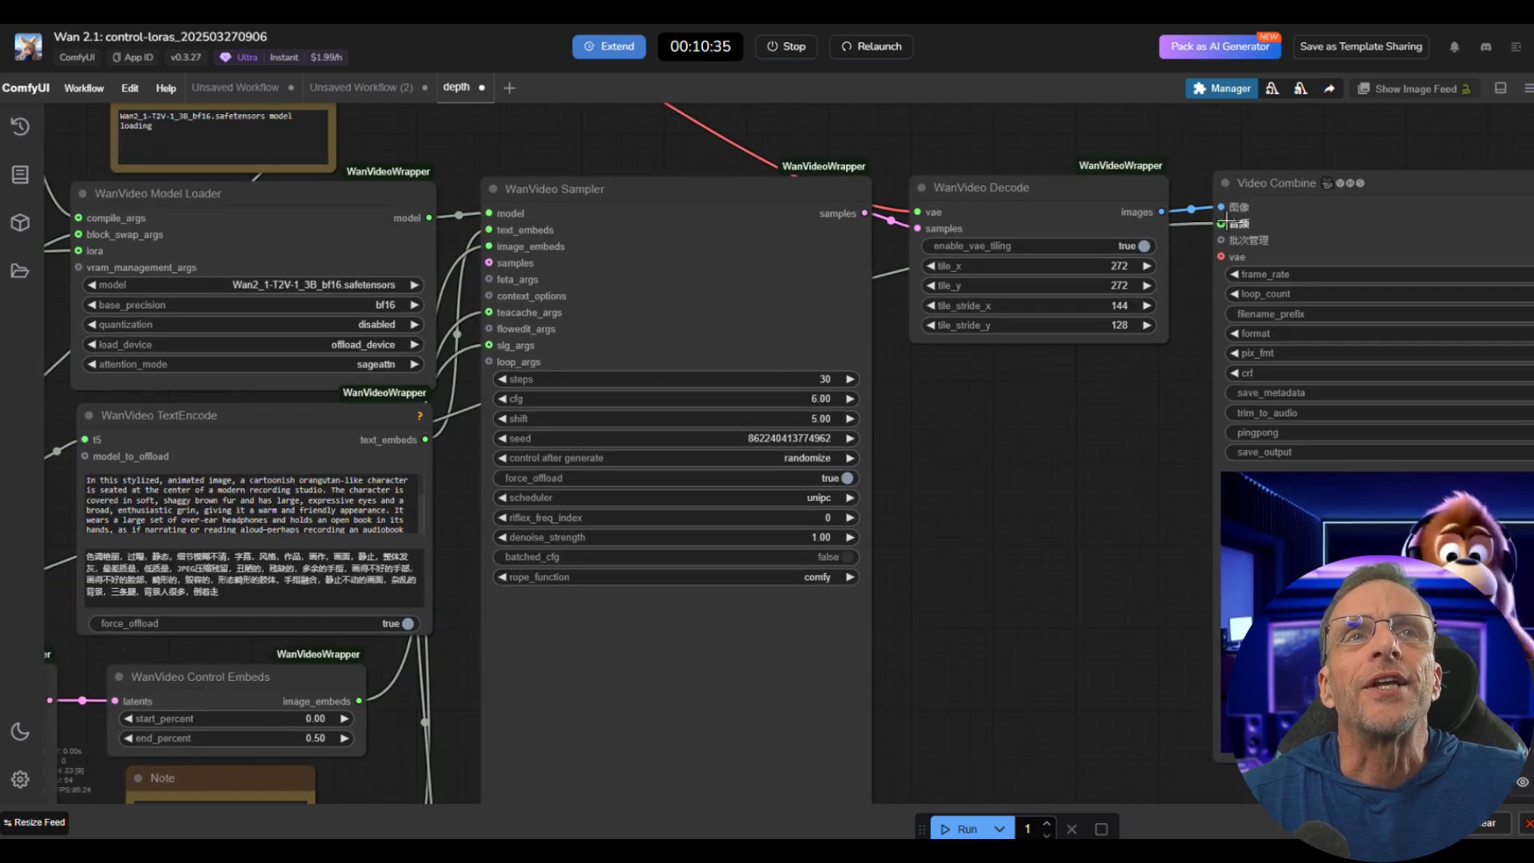
scroll(1185, 331, up, 5)
scroll(935, 383, down, 3)
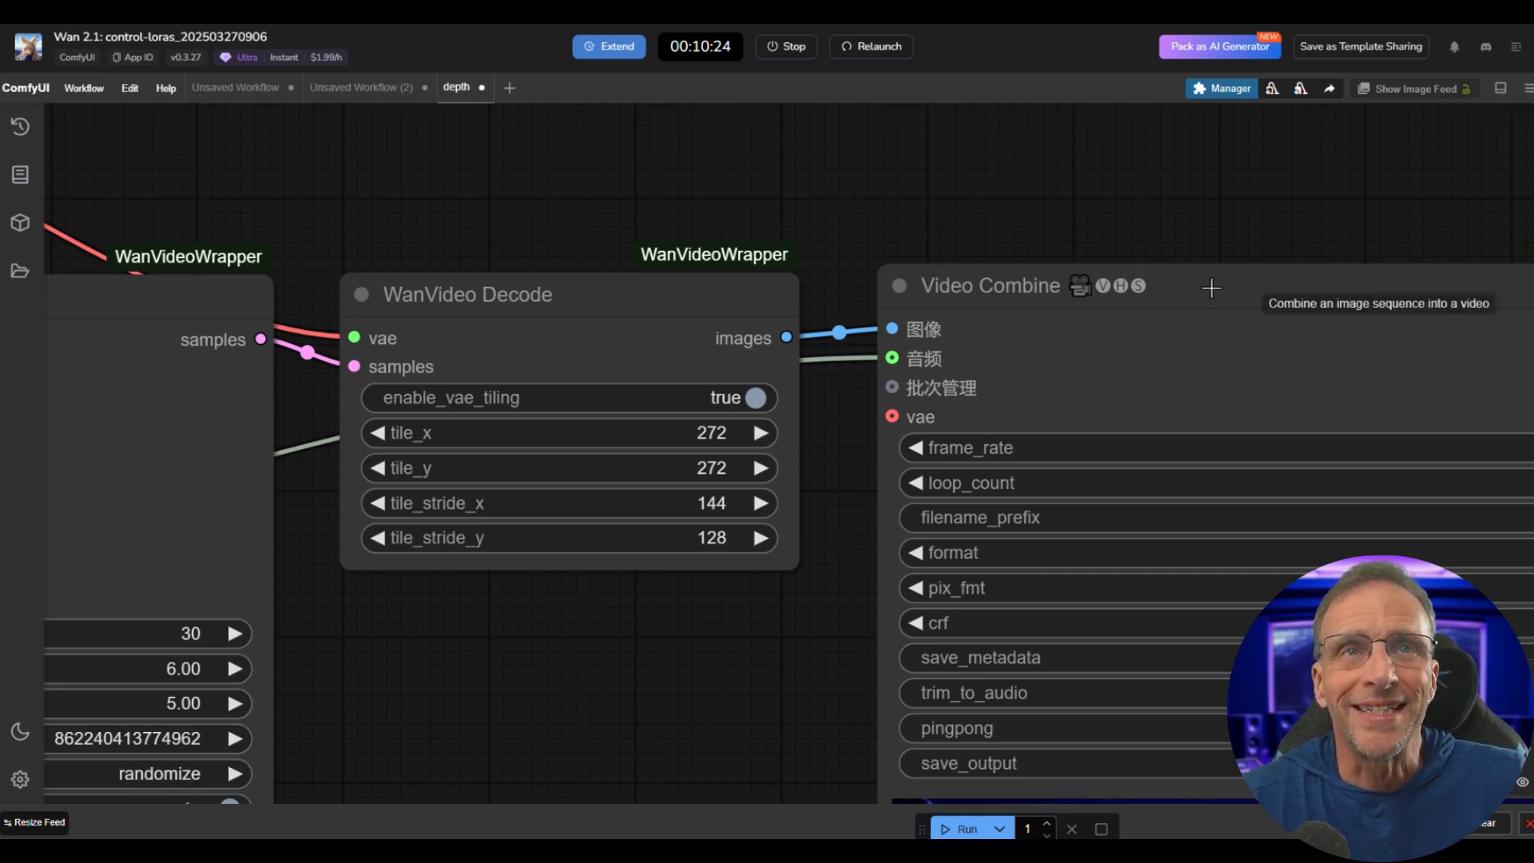
scroll(1211, 287, down, 2)
scroll(887, 703, down, 3)
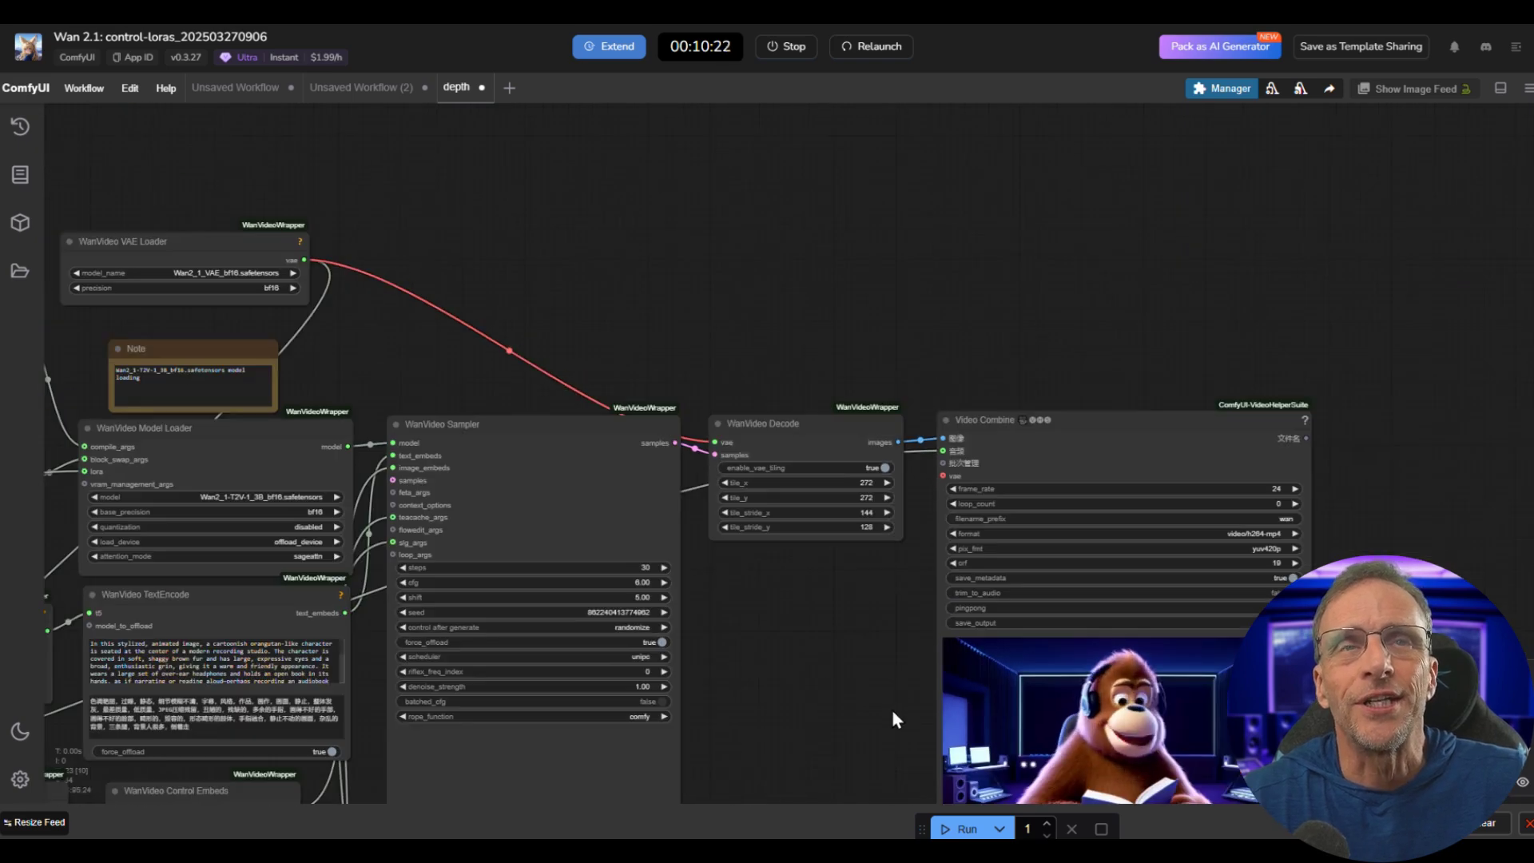
drag(893, 716, 805, 524)
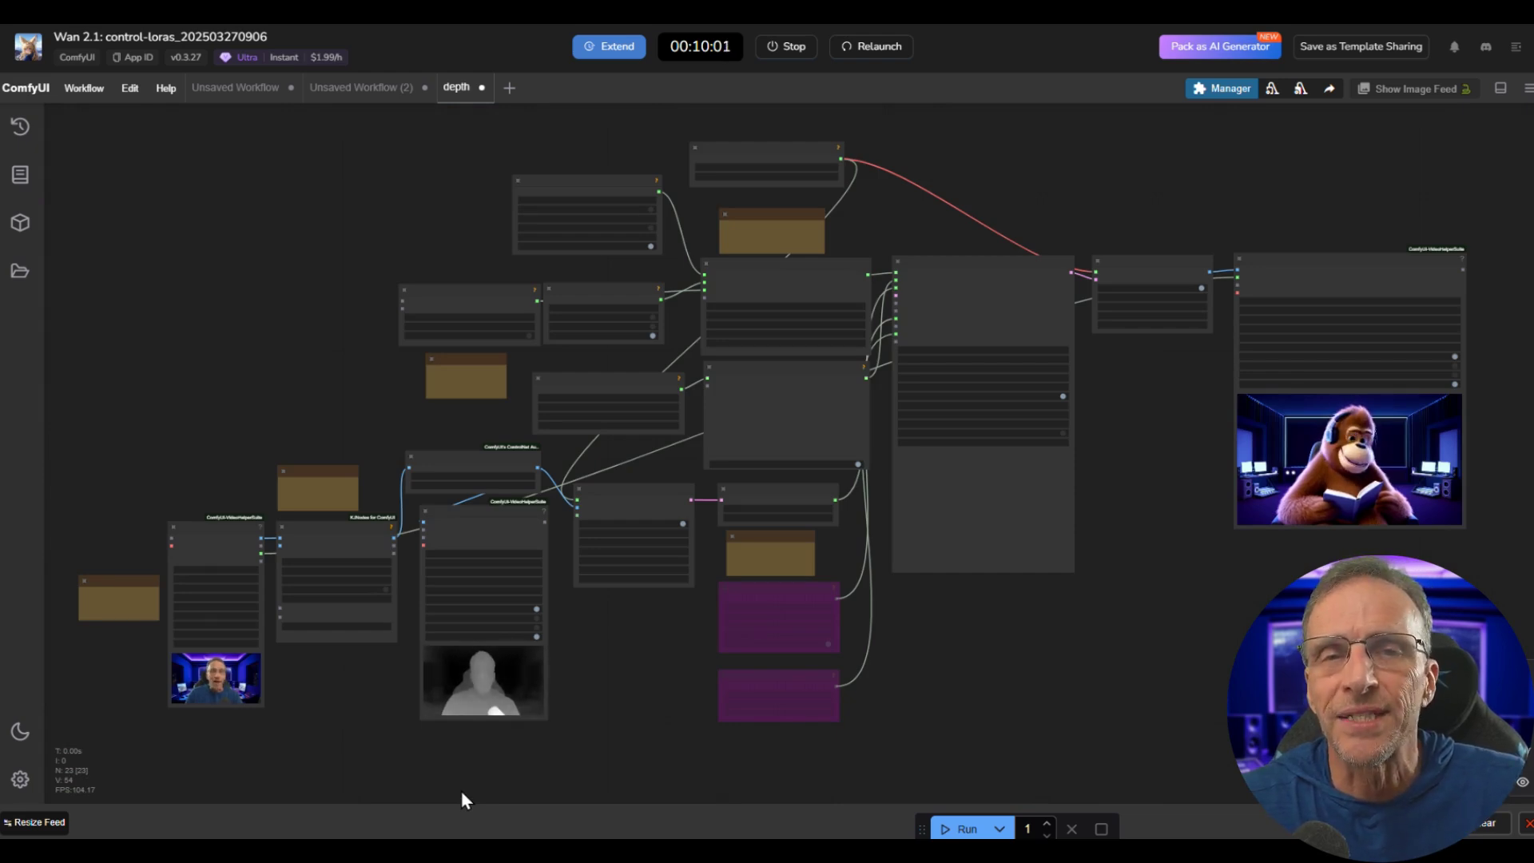
Load the tile.json workflow from the saved Workflows list.
click(20, 270)
click(120, 252)
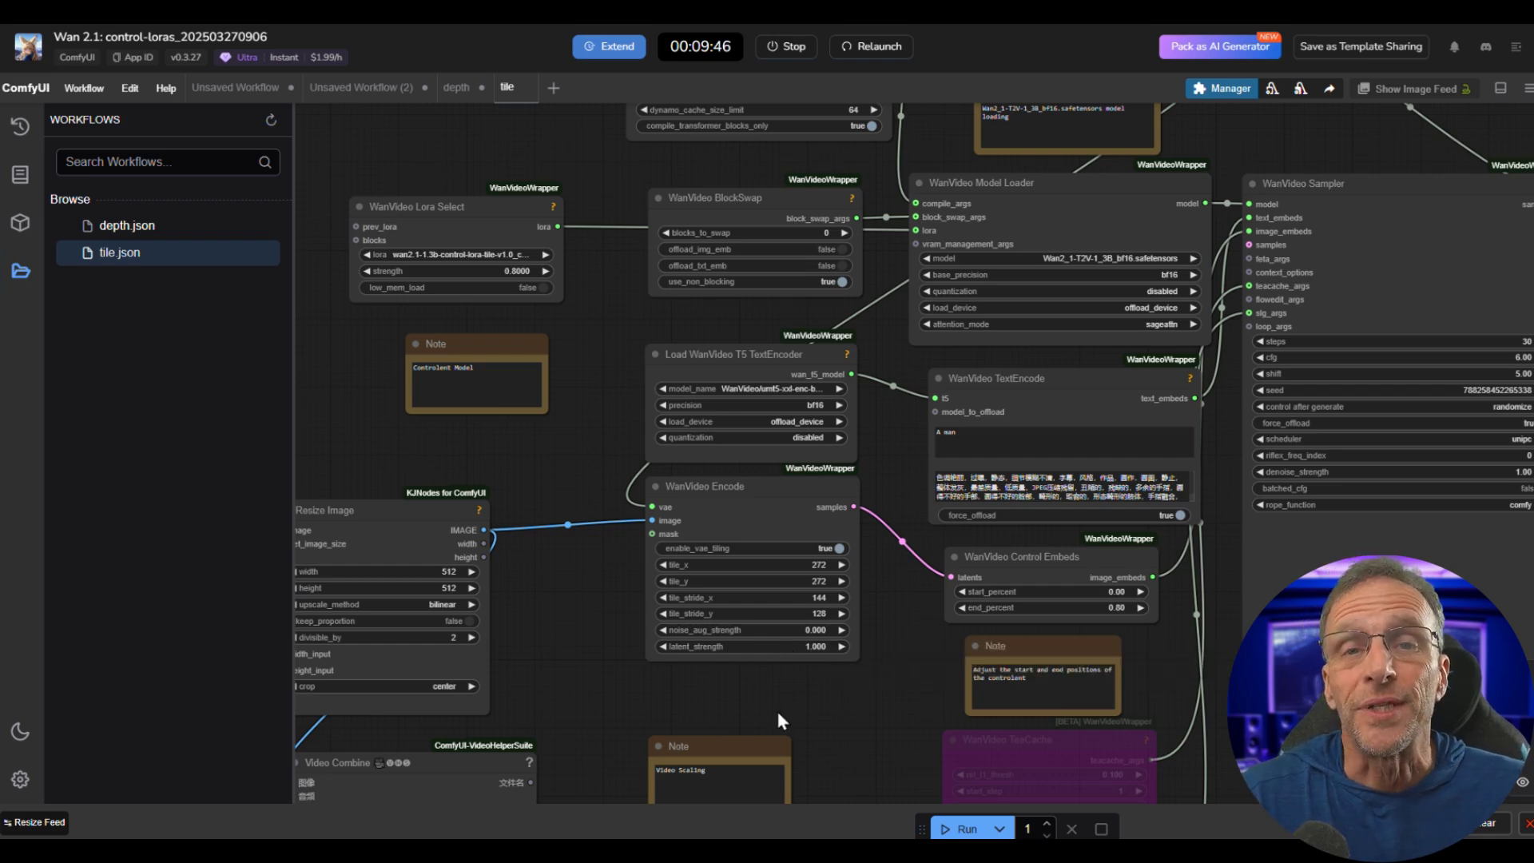
scroll(807, 722, down, 3)
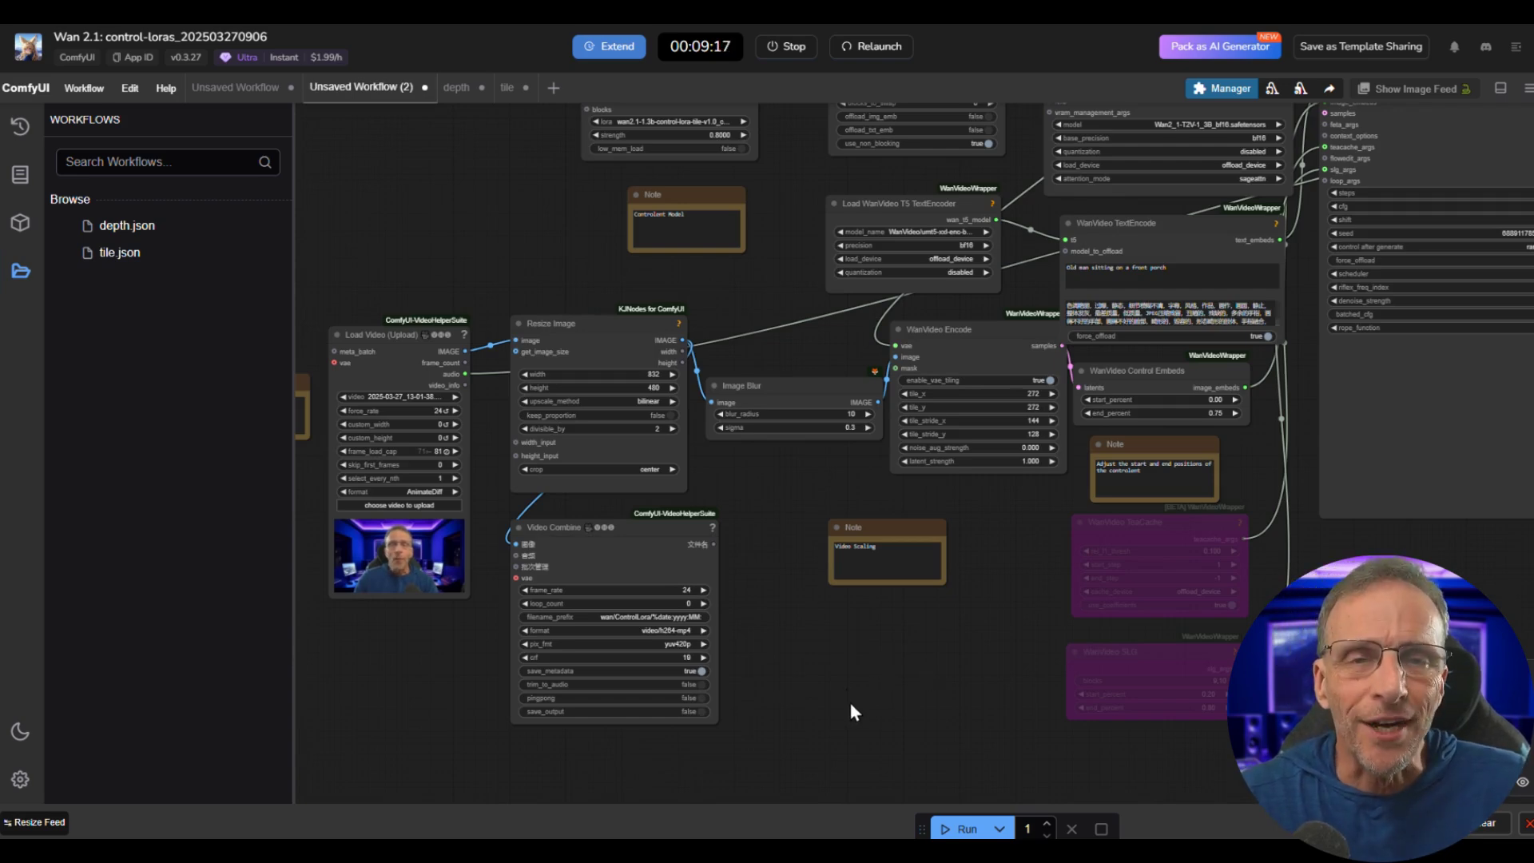
scroll(856, 672, up, 3)
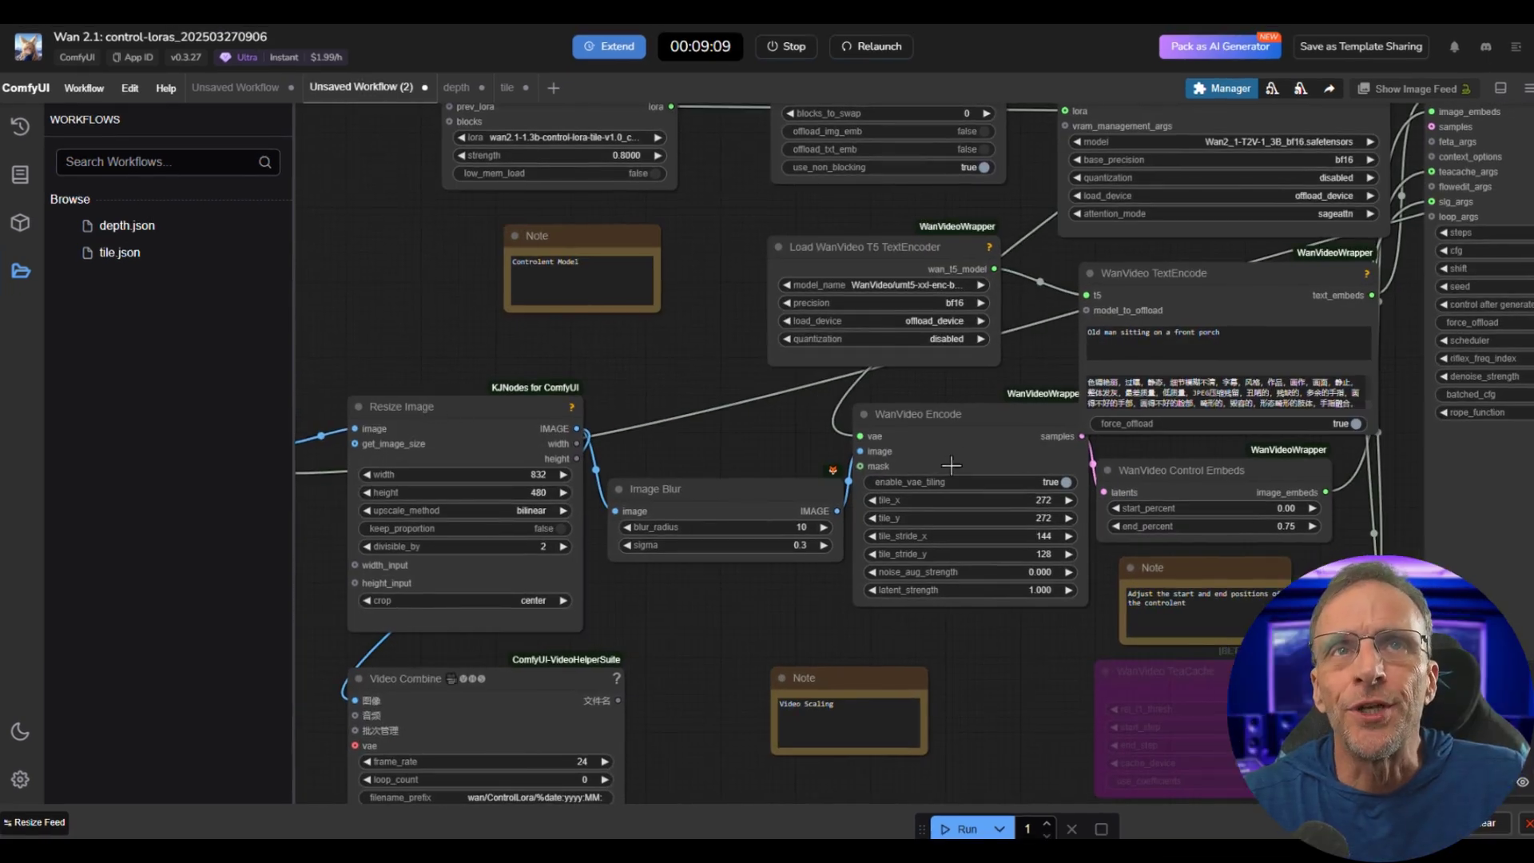
Place the Image Blur node (radius 10, sigma 0.3) between Resize Image and WanVideo Encode.
drag(758, 487, 742, 431)
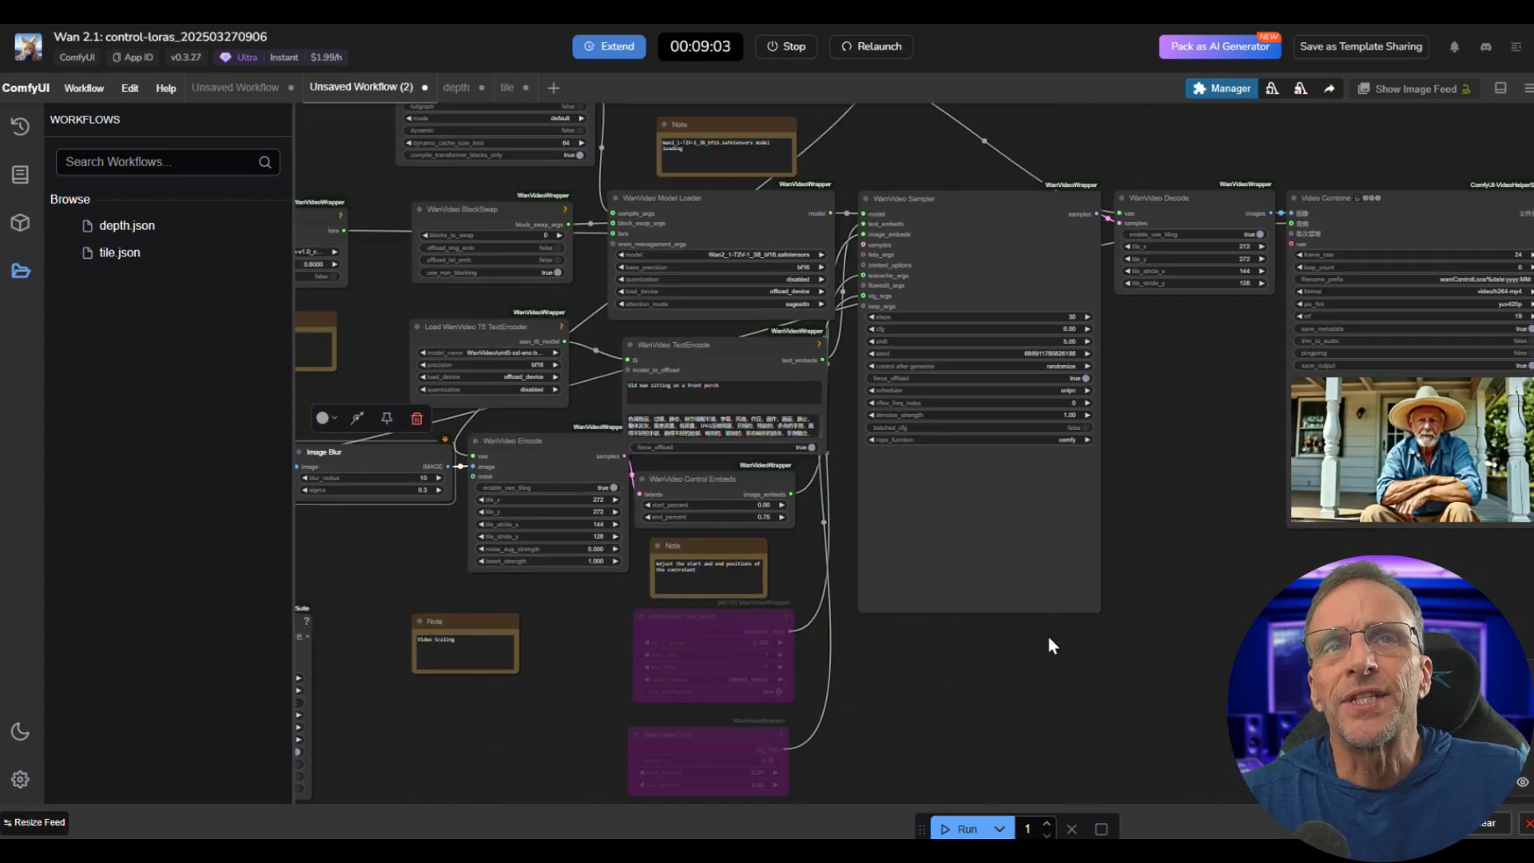
scroll(1047, 635, up, 2)
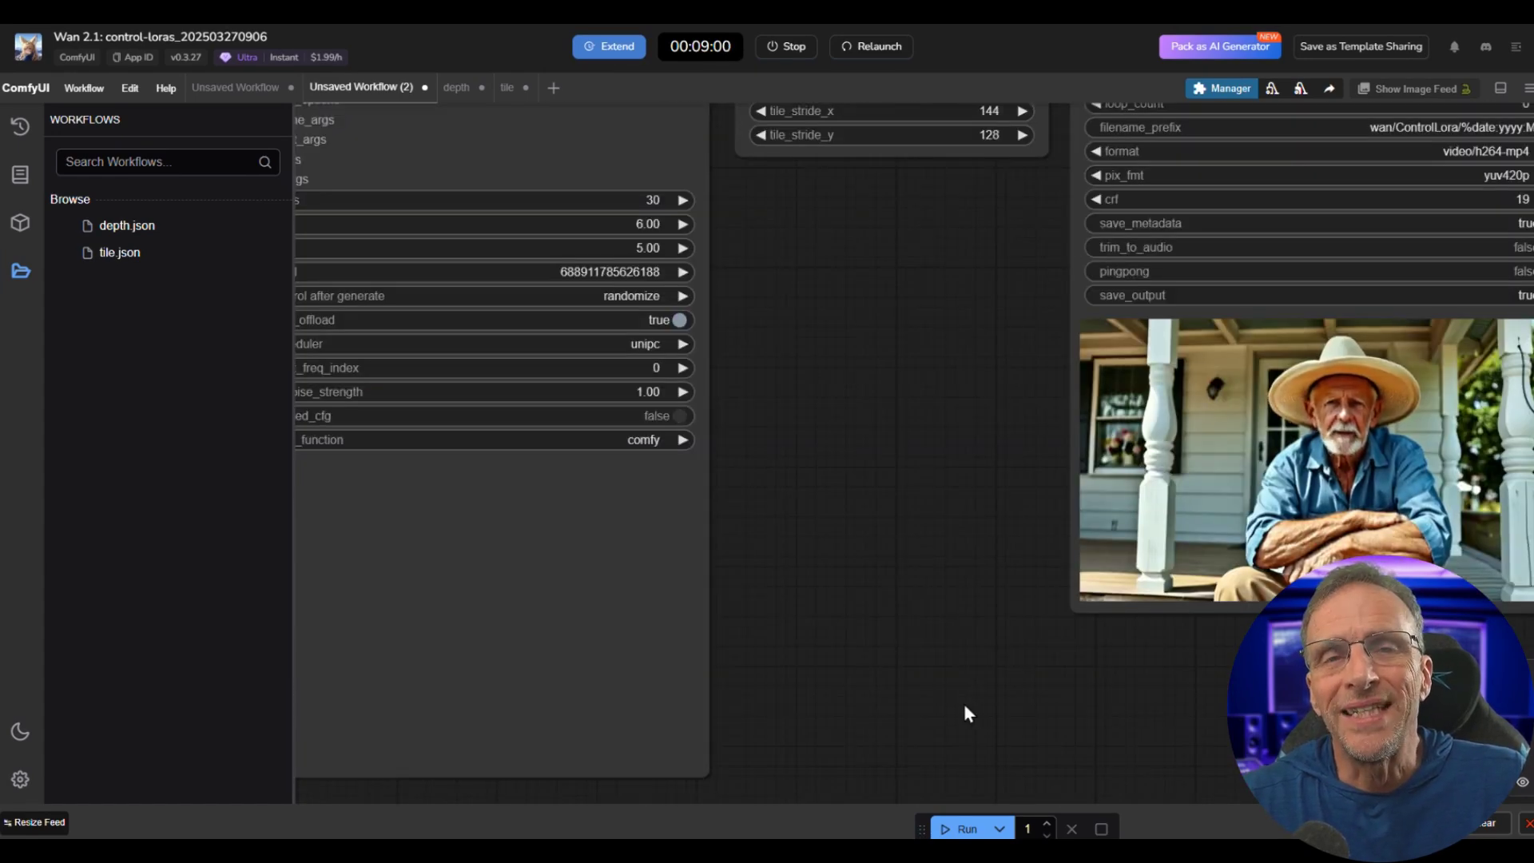
scroll(963, 713, down, 5)
scroll(676, 745, up, 5)
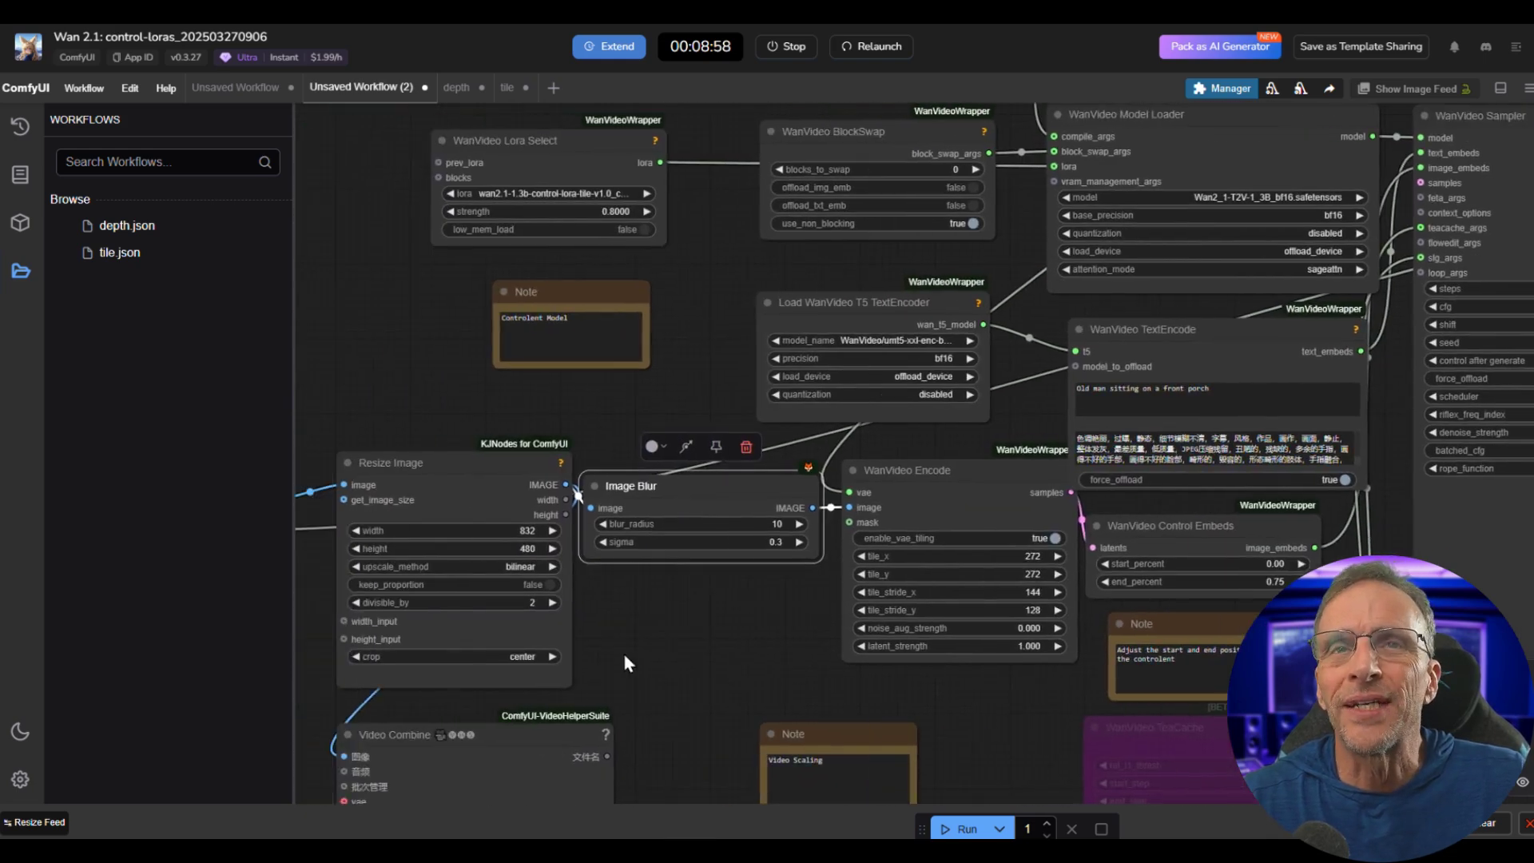
scroll(712, 659, up, 2)
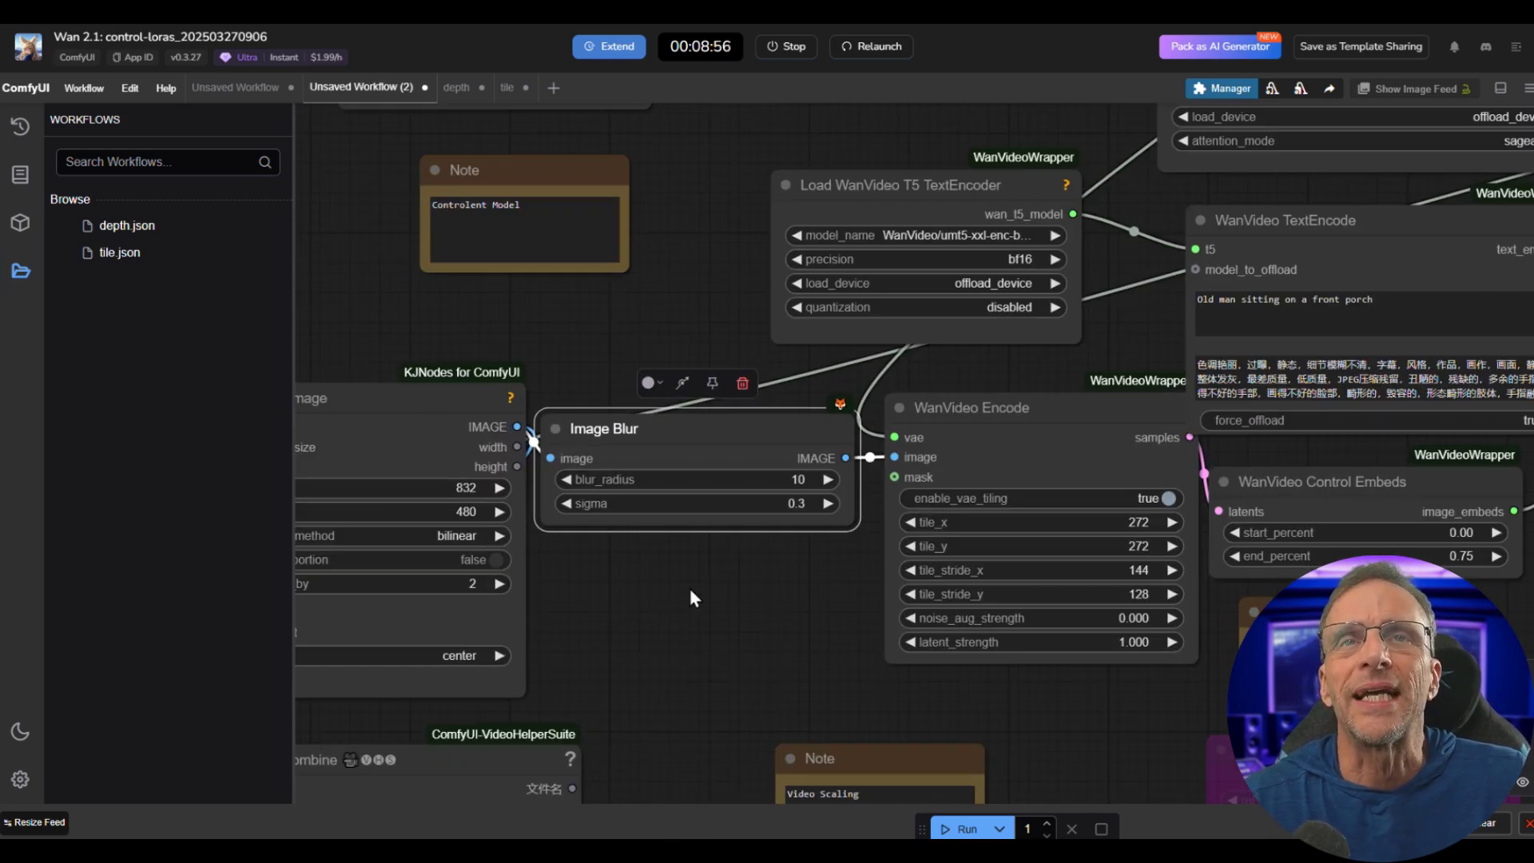
double_click(686, 607)
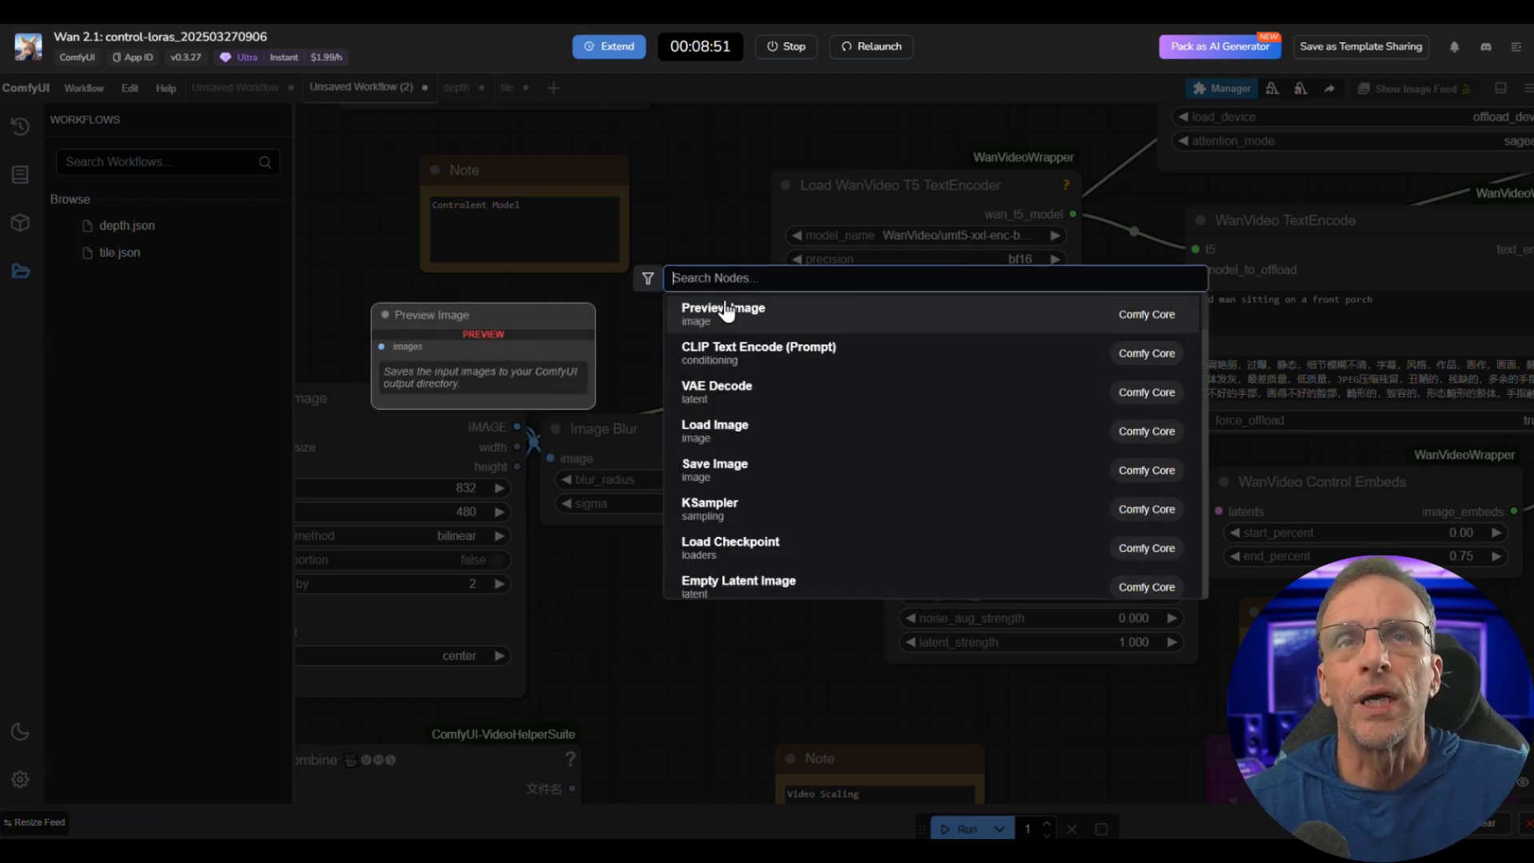
text(image blu)
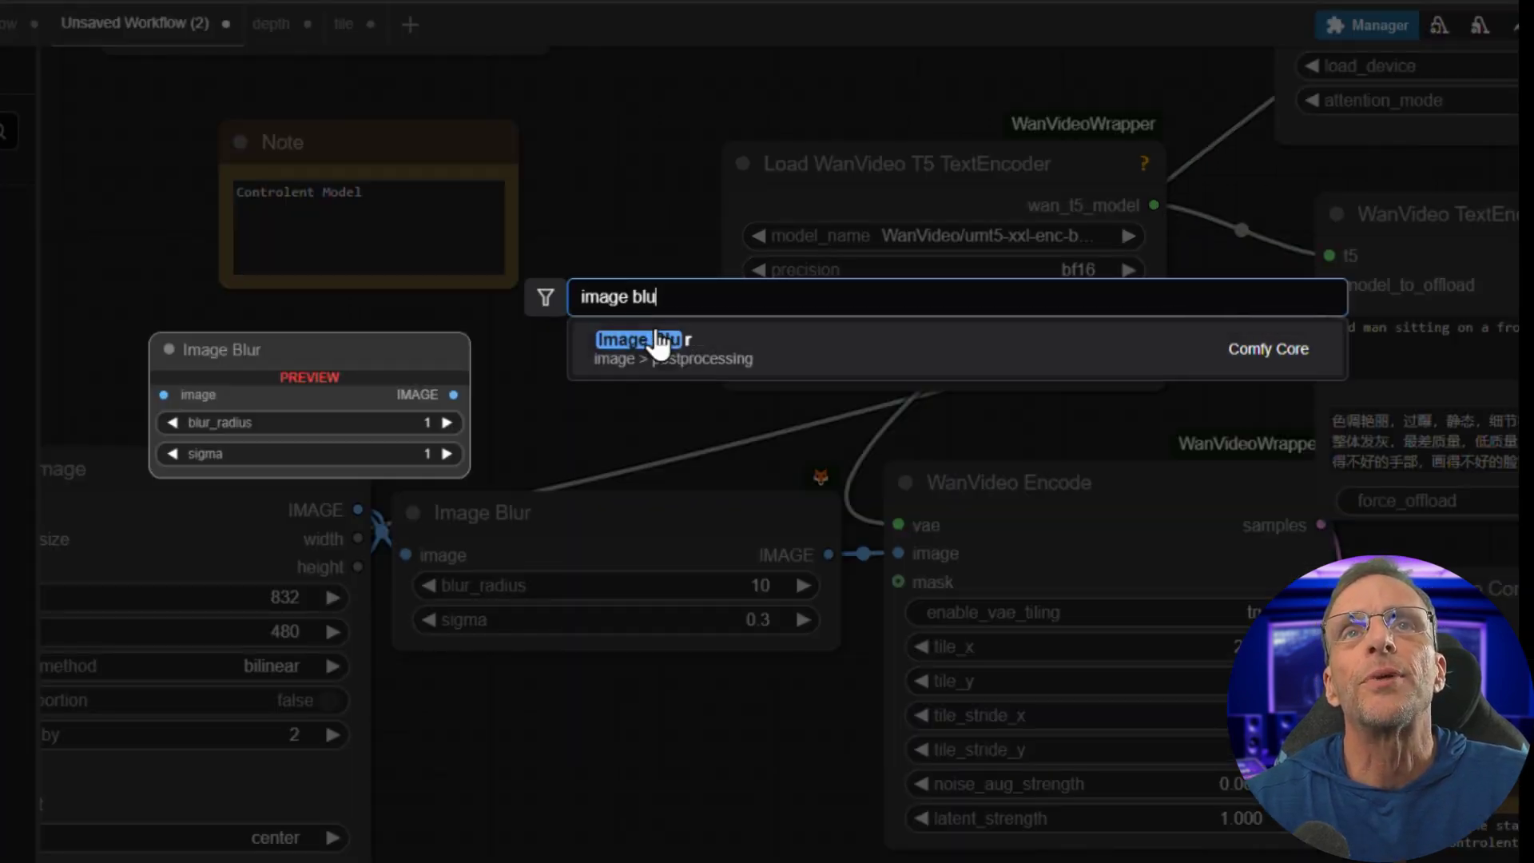
key(Return)
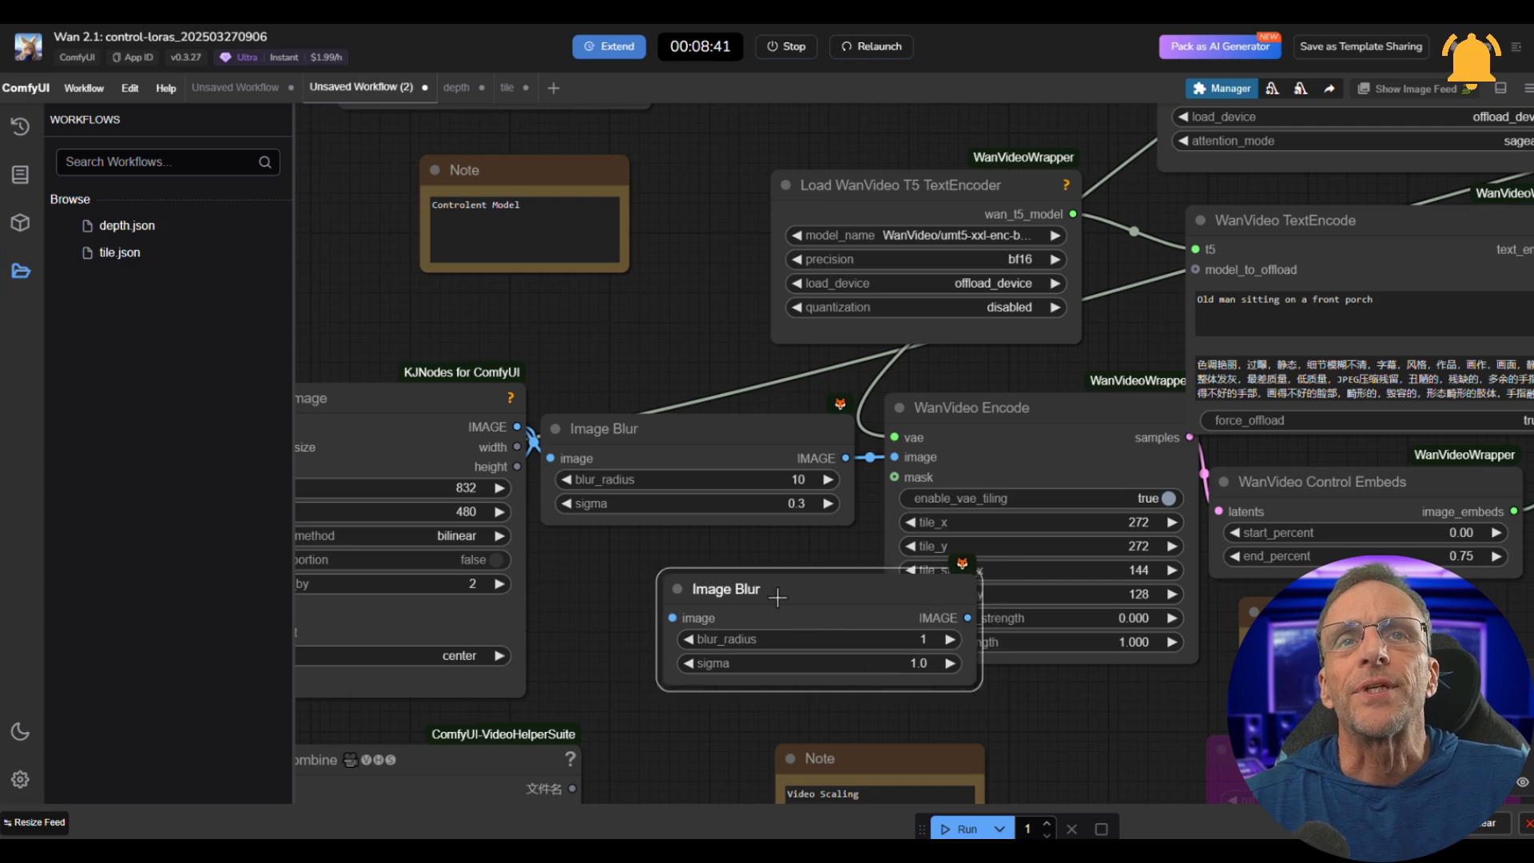
drag(776, 597, 697, 581)
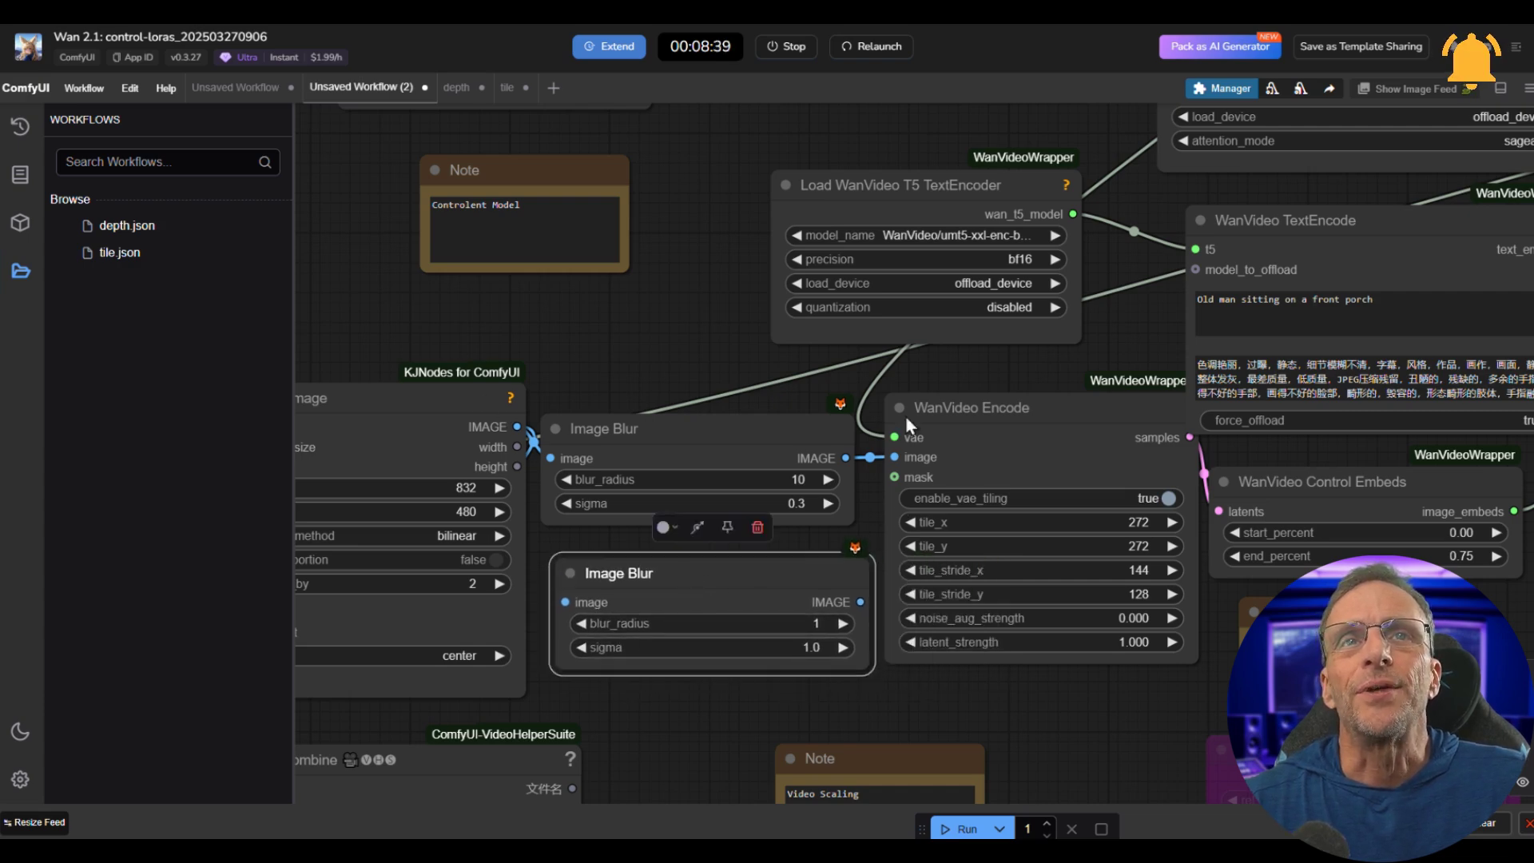
drag(845, 572, 801, 572)
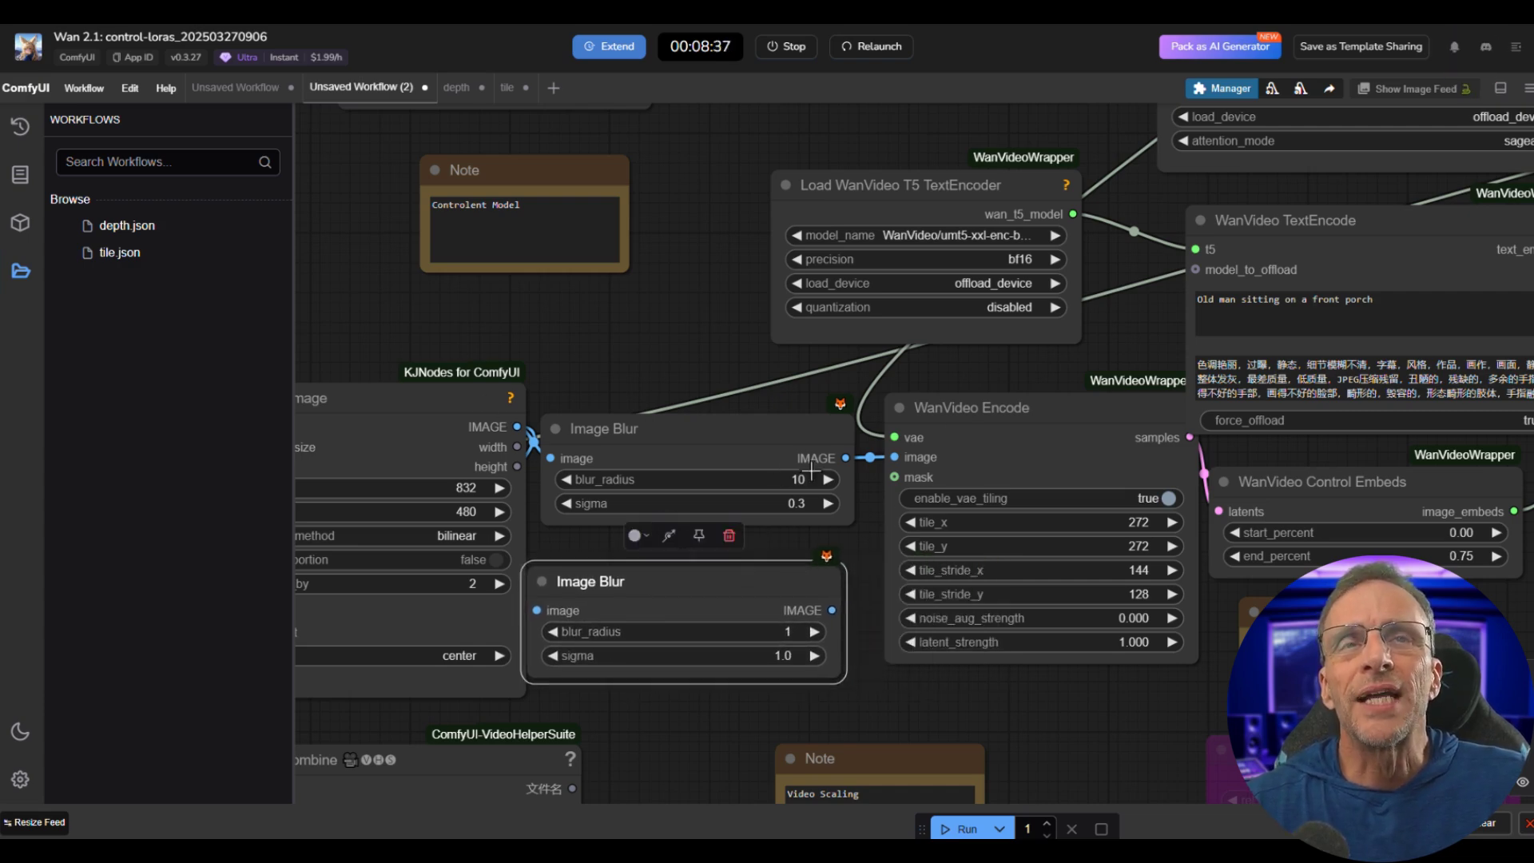
scroll(762, 449, up, 3)
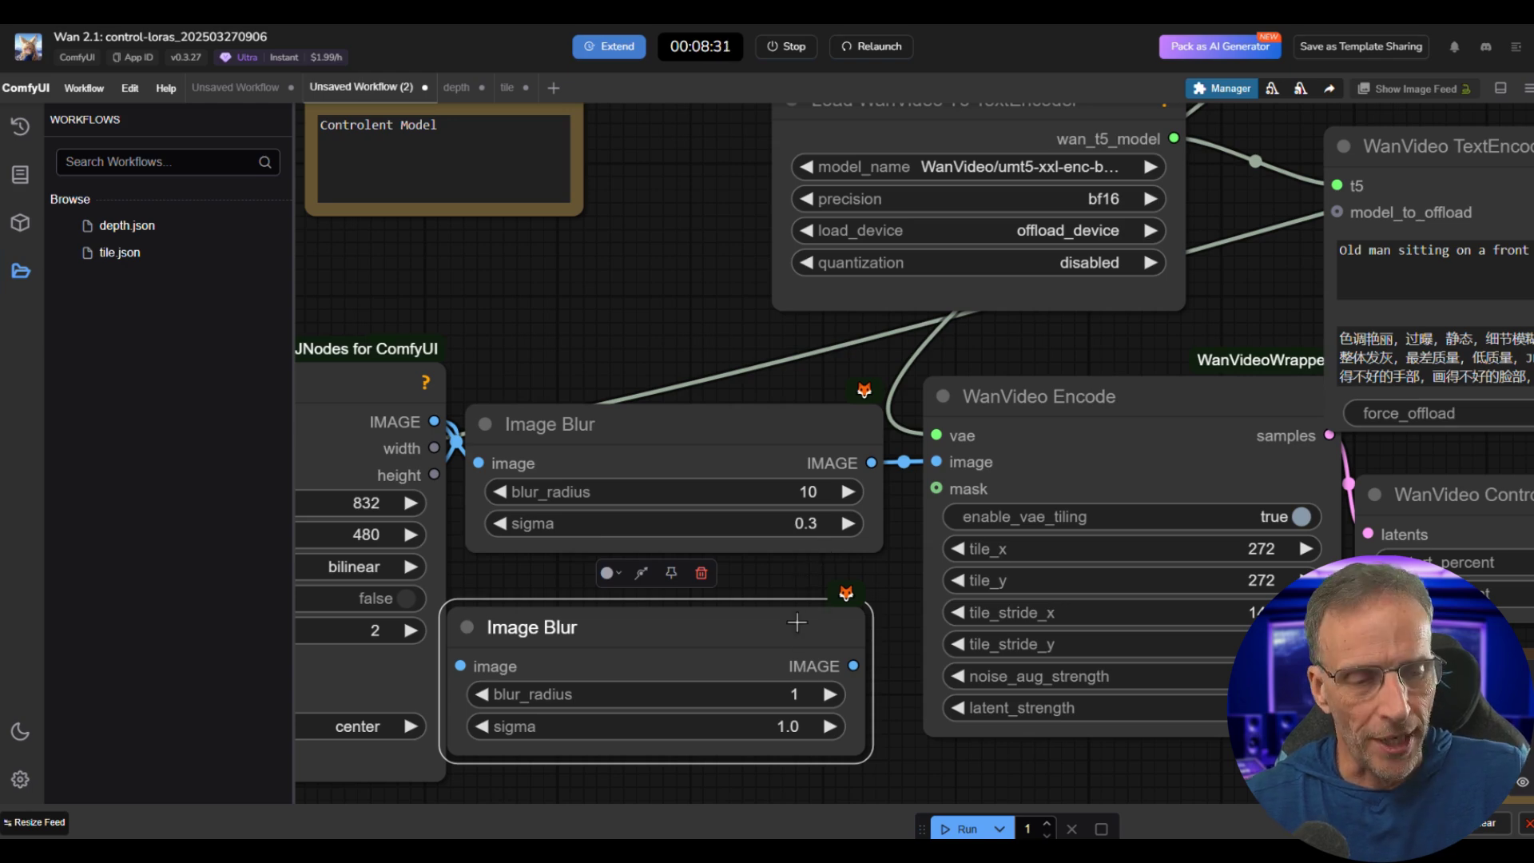
key(Delete)
scroll(766, 627, down, 5)
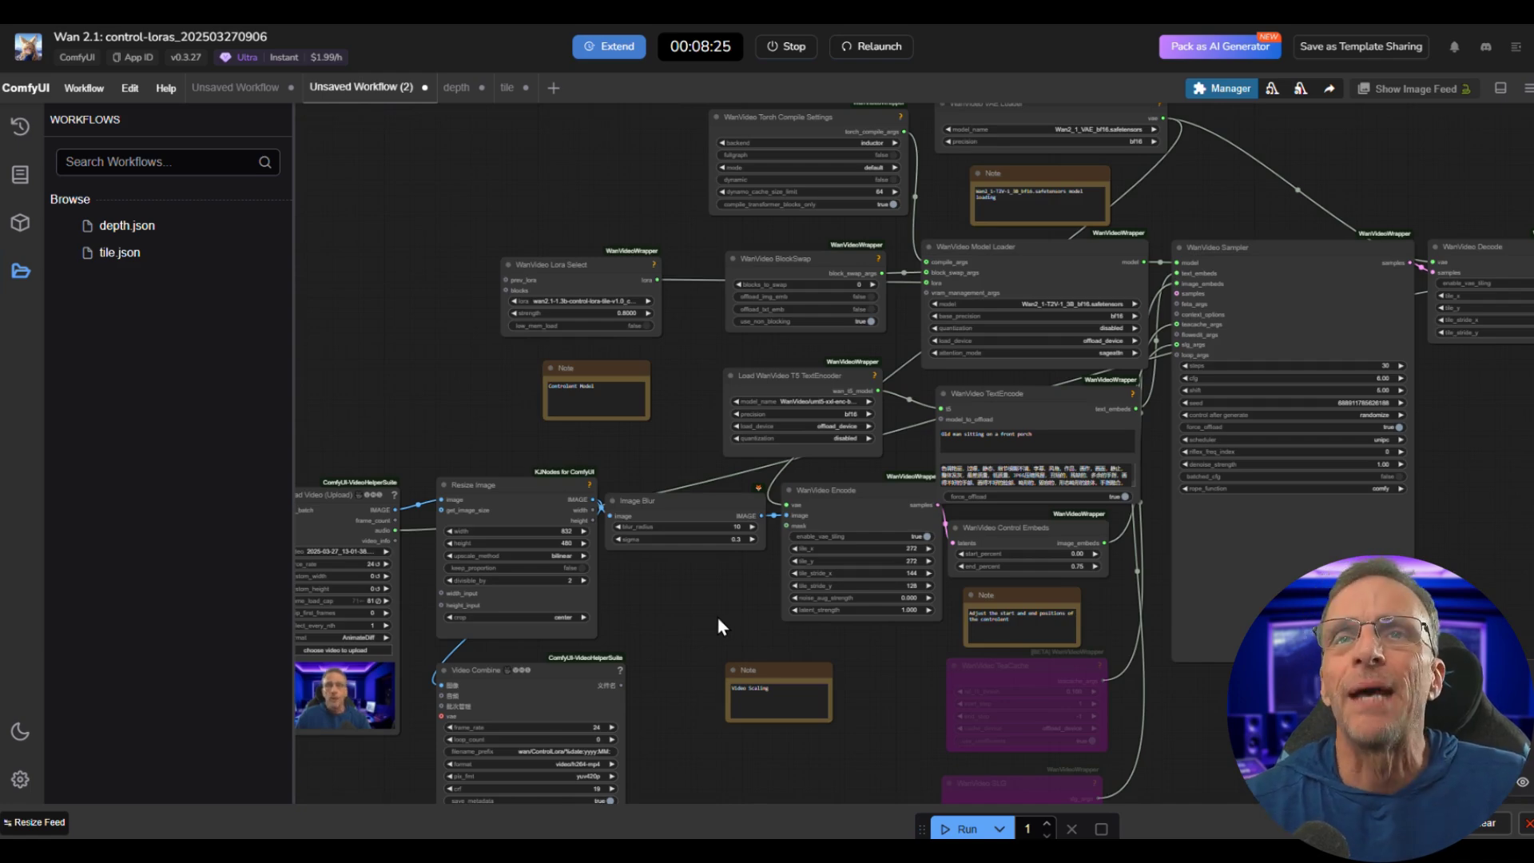
drag(716, 613, 904, 579)
scroll(527, 695, up, 5)
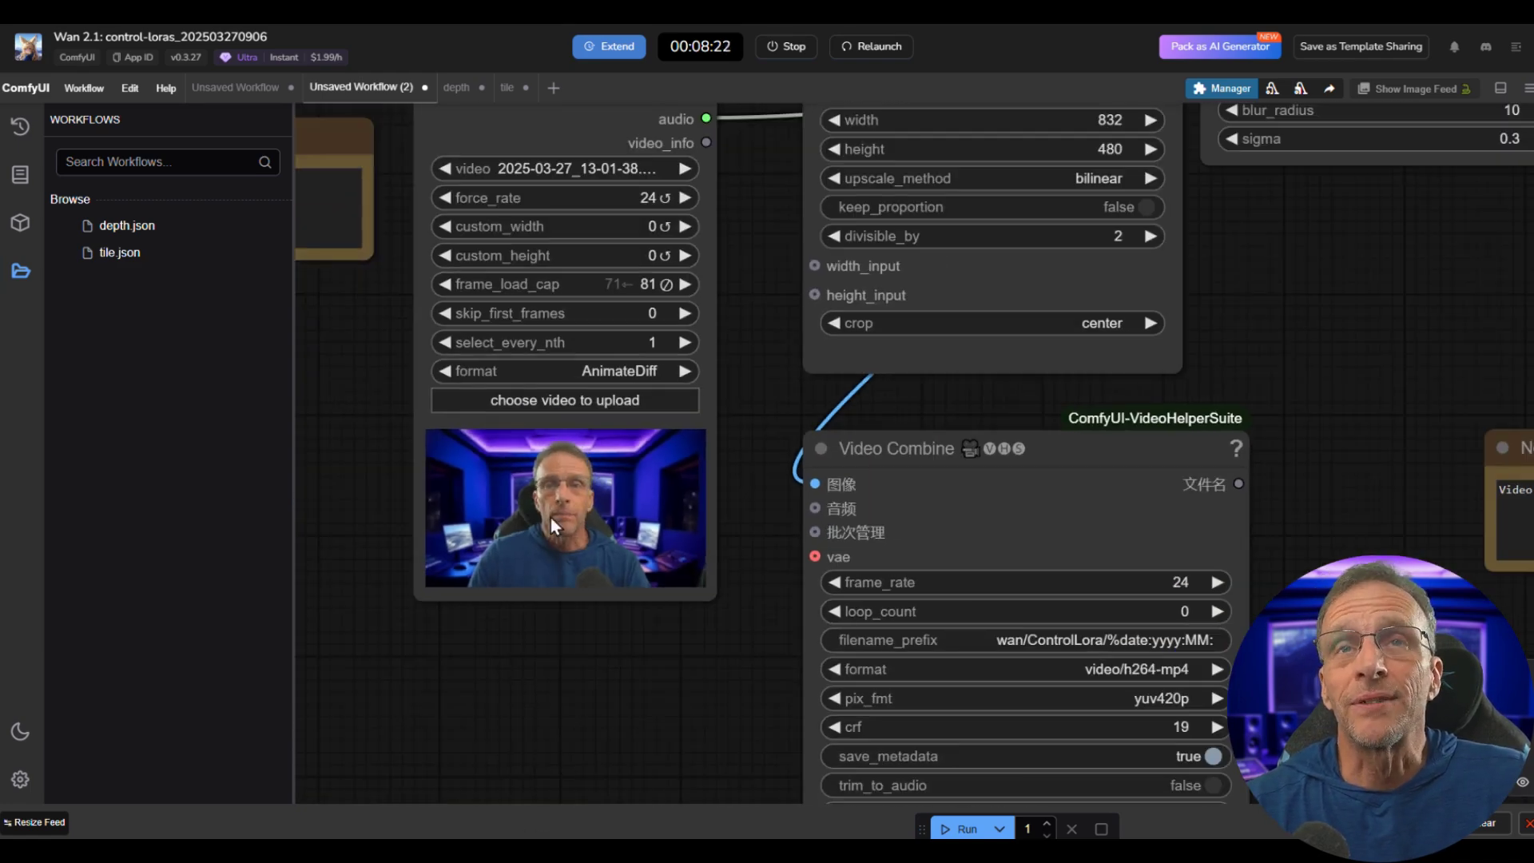
scroll(560, 639, down, 1)
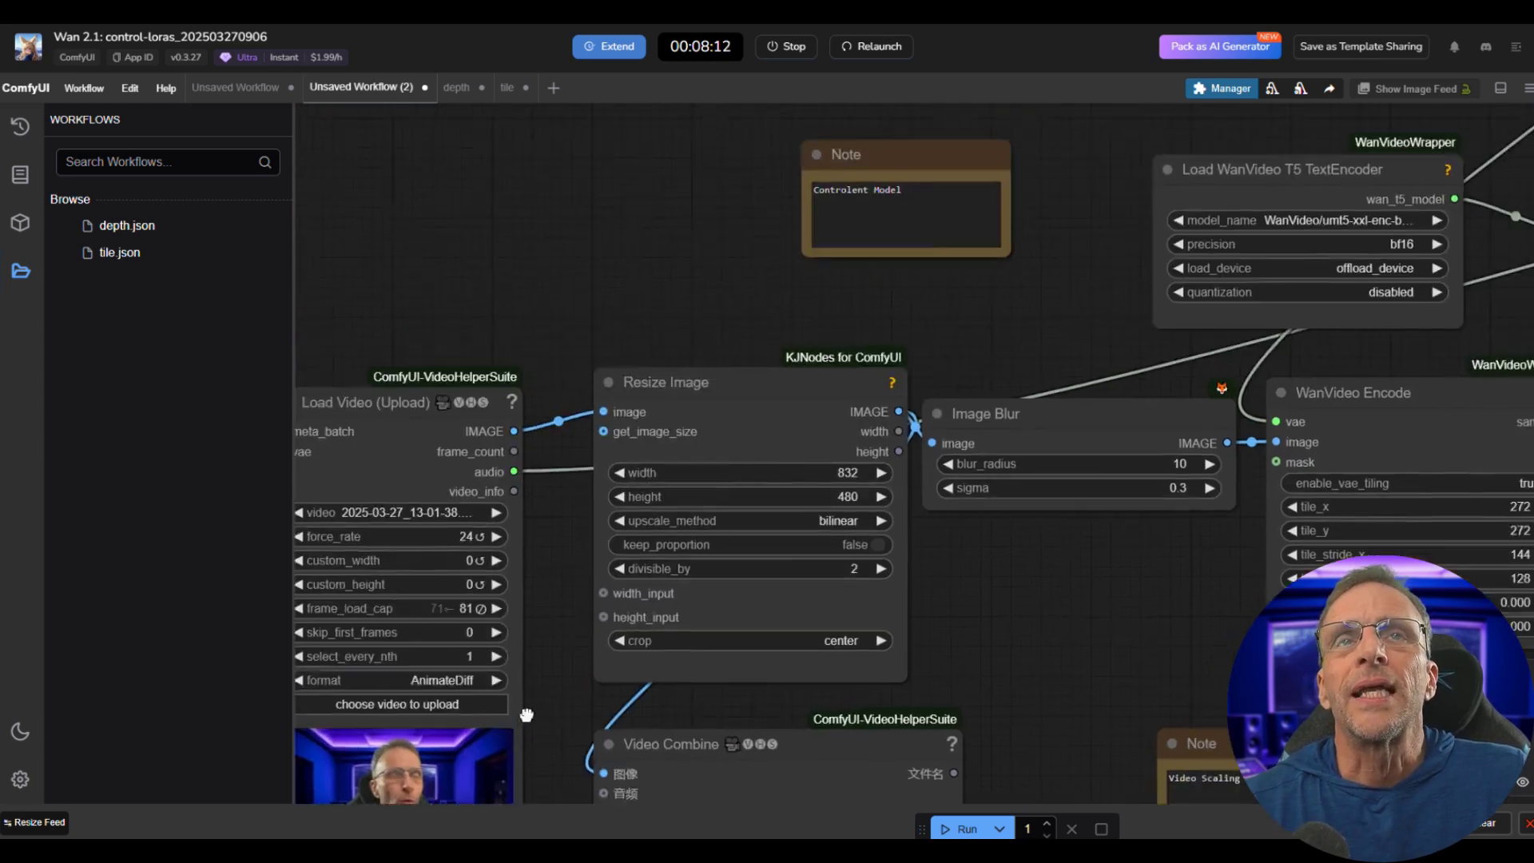
scroll(702, 440, up, 2)
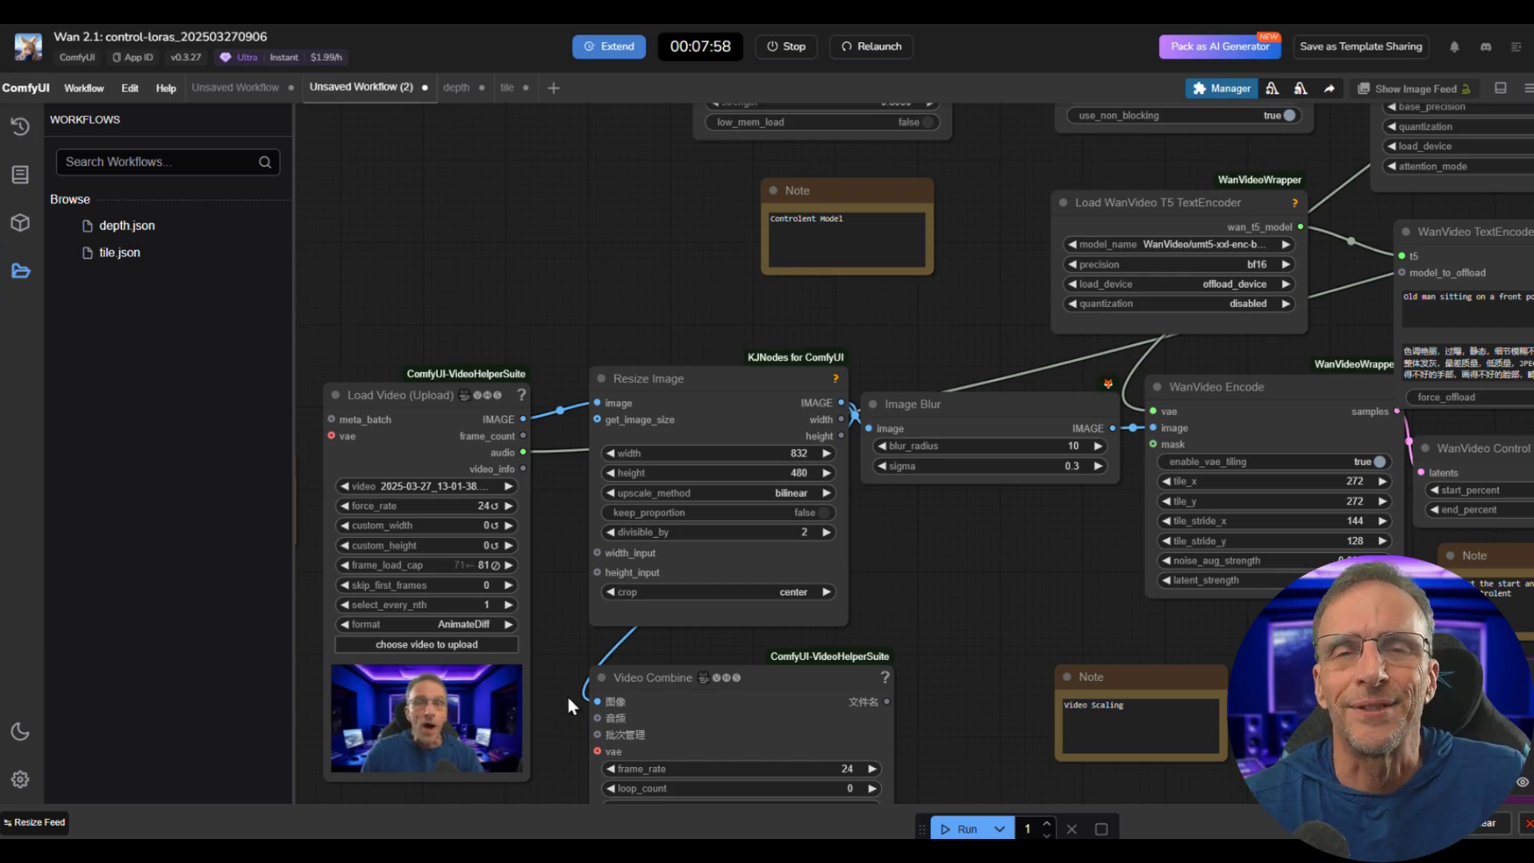
scroll(773, 453, up, 6)
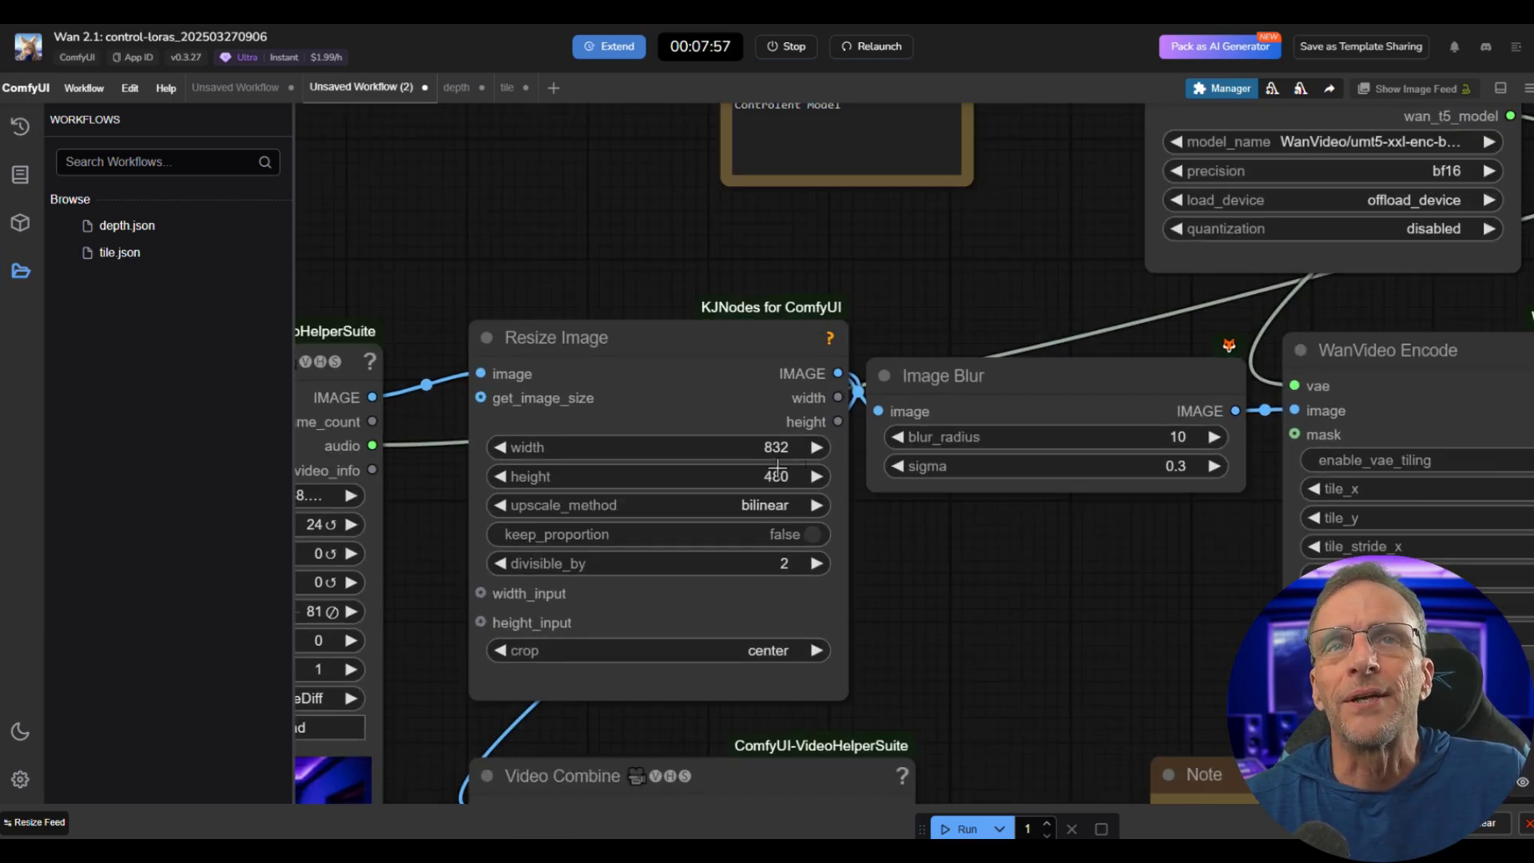
scroll(769, 475, down, 4)
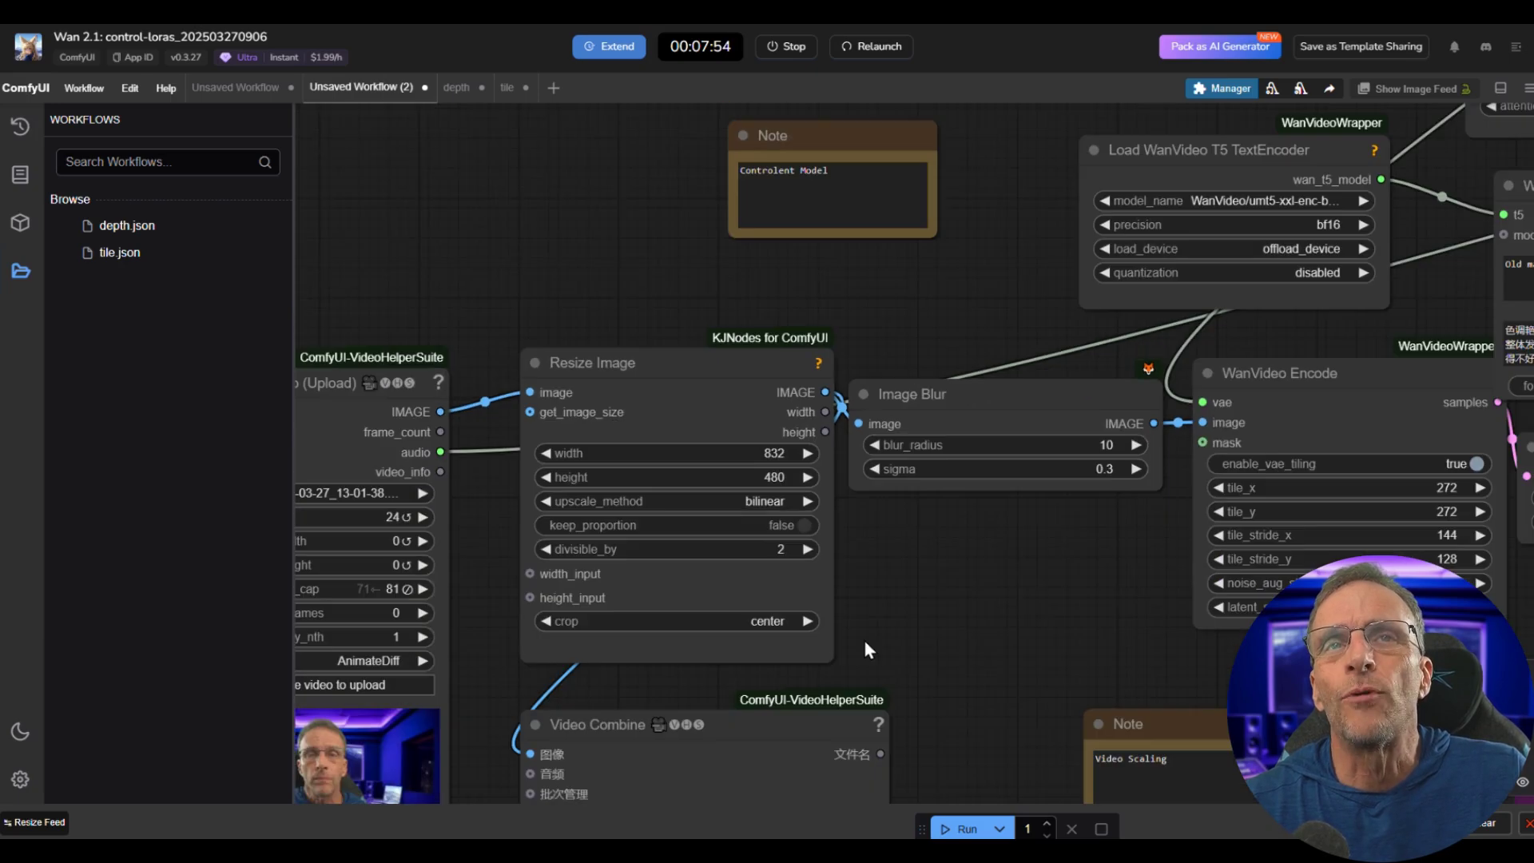
scroll(818, 535, down, 8)
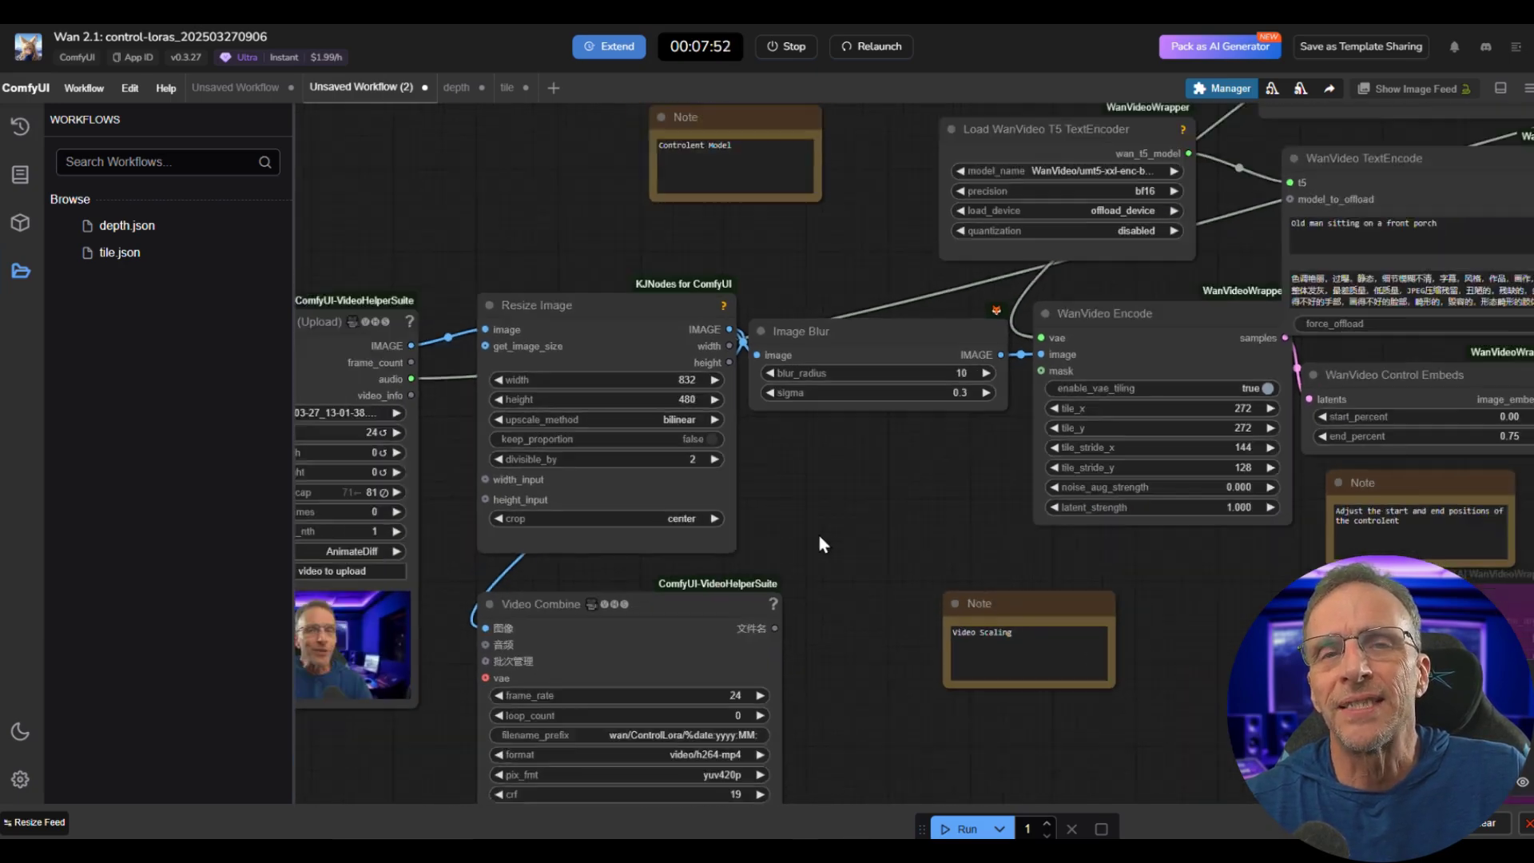
scroll(495, 589, up, 4)
scroll(987, 499, down, 3)
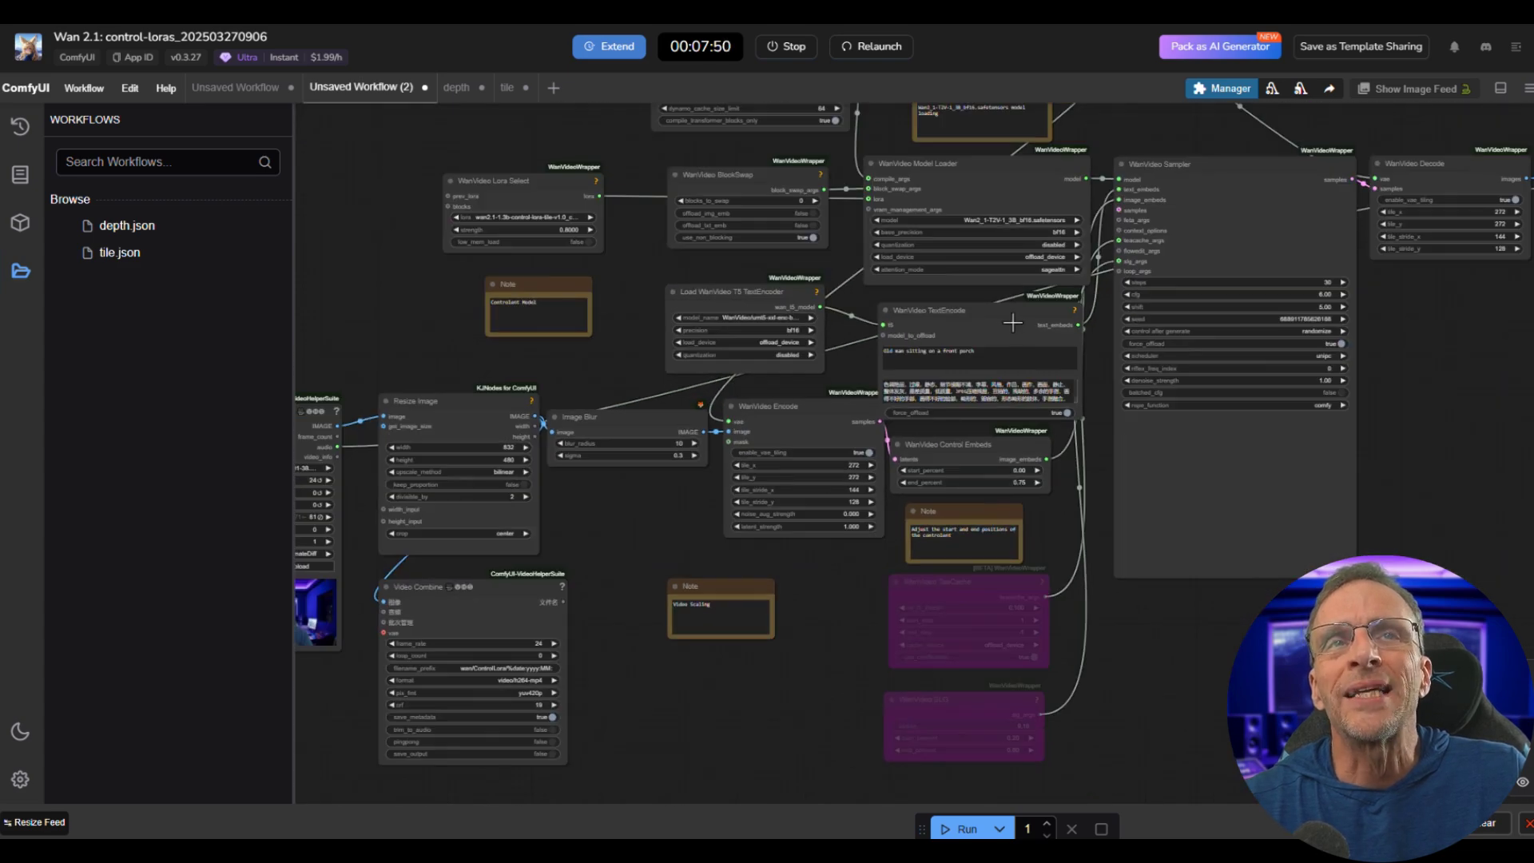
drag(1013, 322, 612, 624)
drag(750, 713, 778, 553)
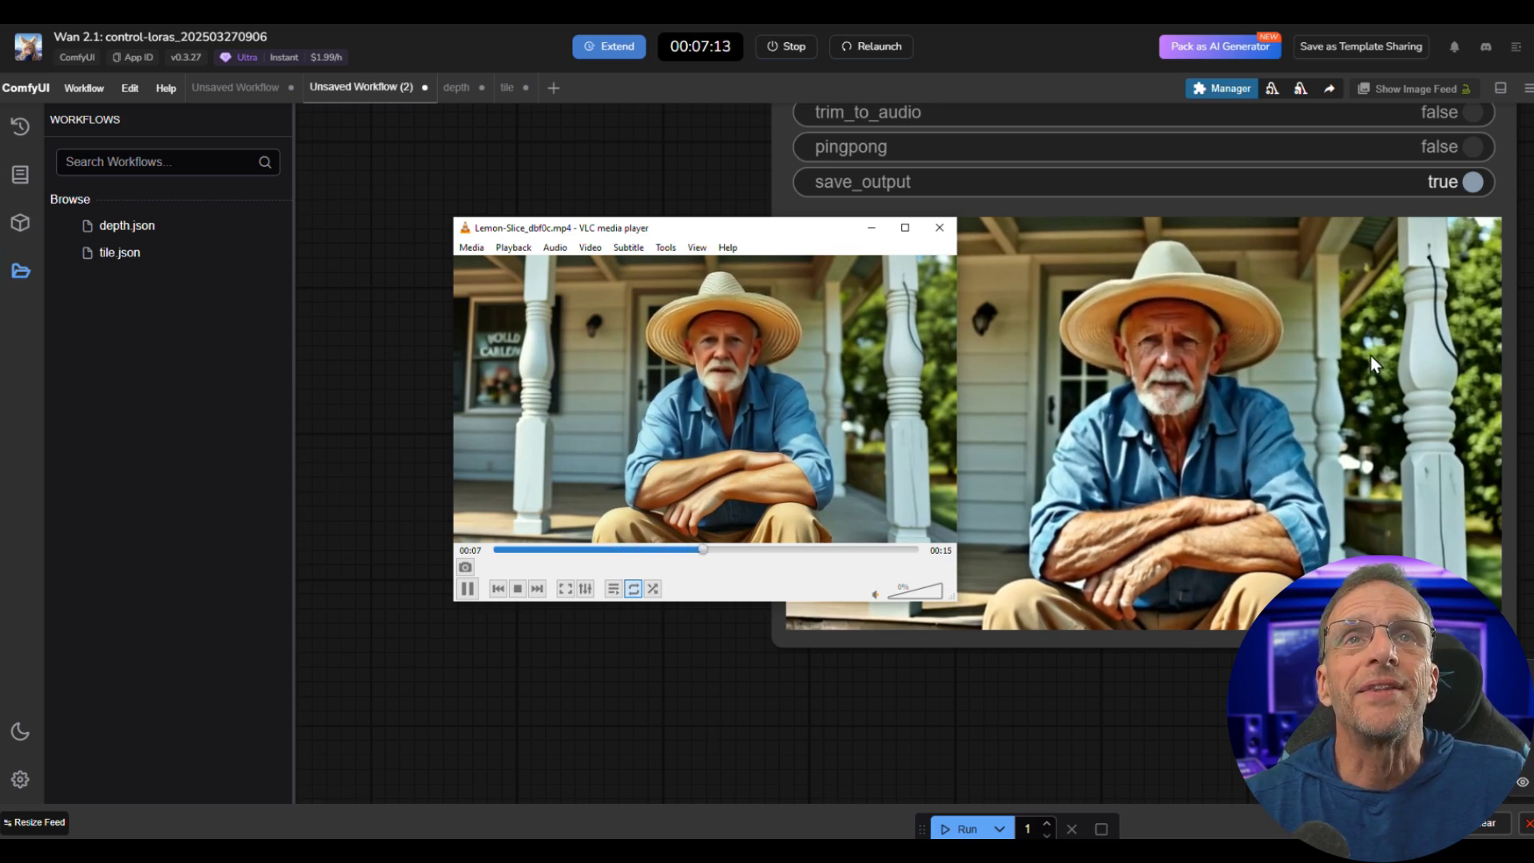
Raise VLC's volume, then enlarge and reposition the old-man porch video window.
scroll(748, 366, up, 5)
drag(956, 600, 1294, 837)
drag(719, 226, 431, 151)
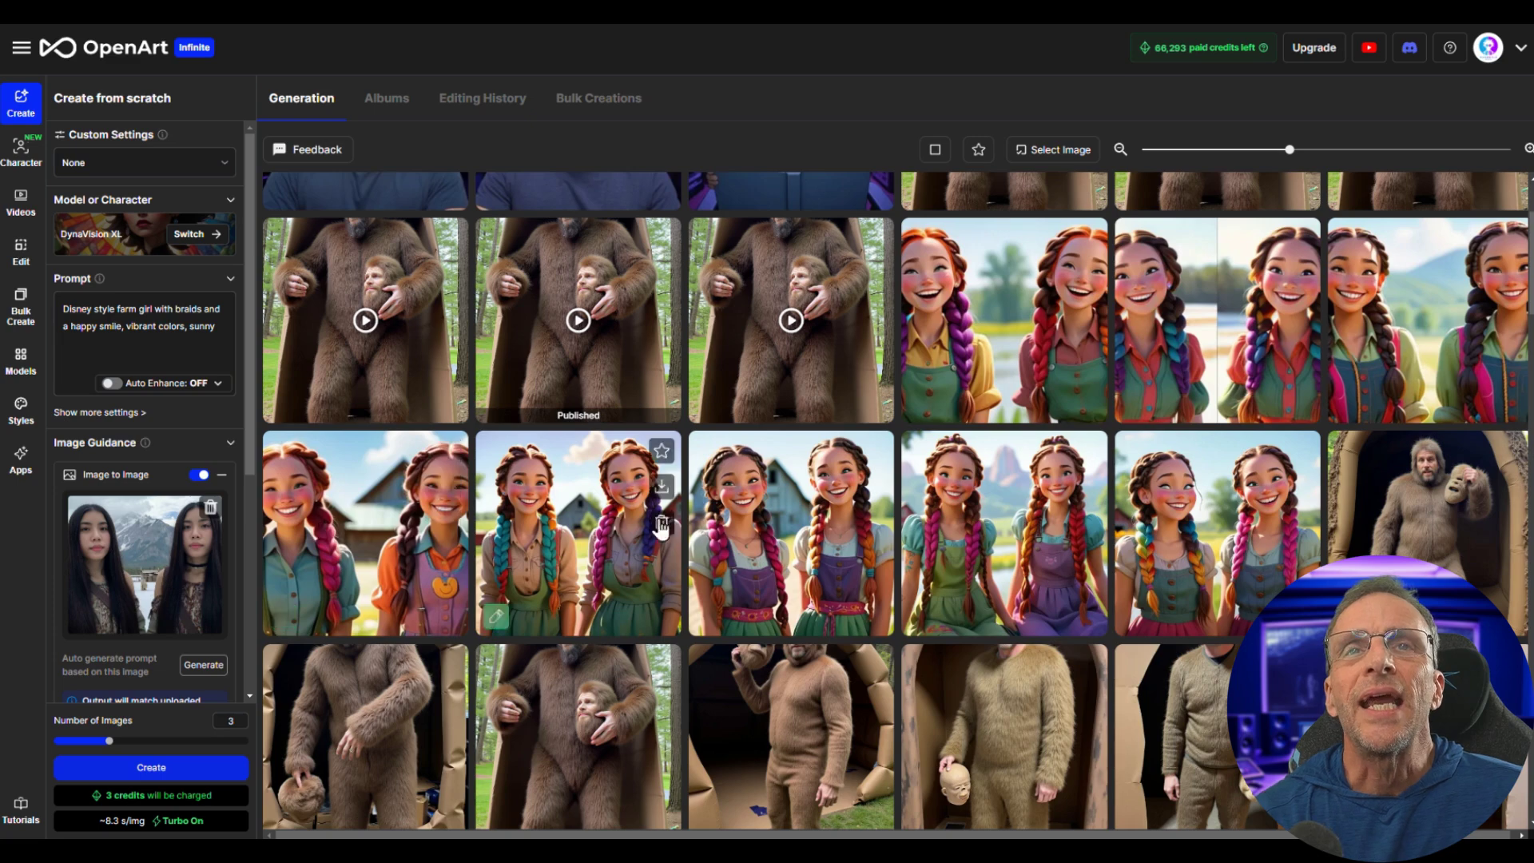
Open one of the twin farm-girl images in OpenArt's image viewer.
click(991, 328)
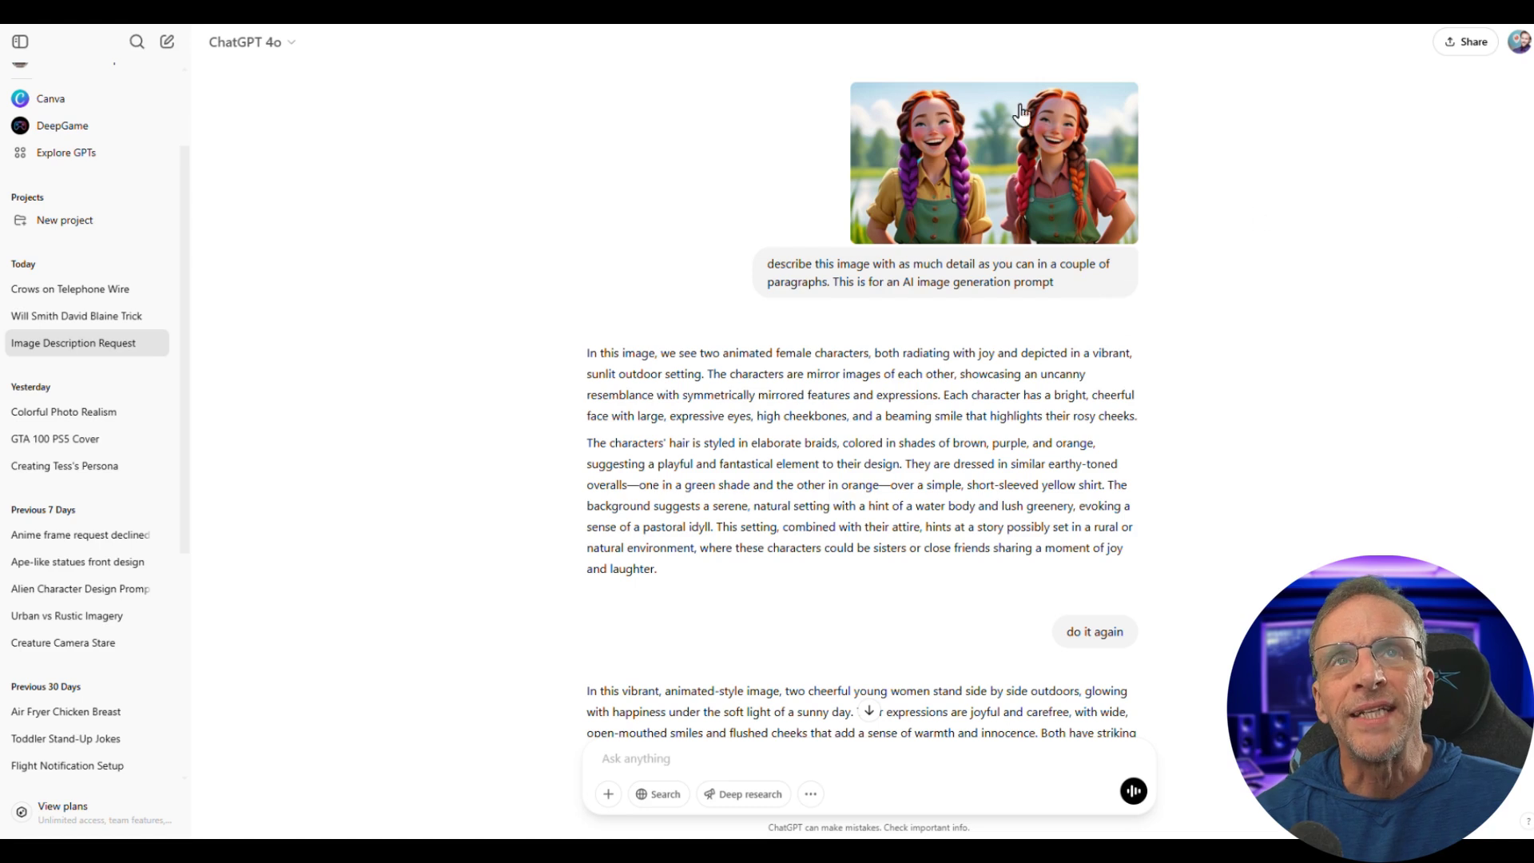